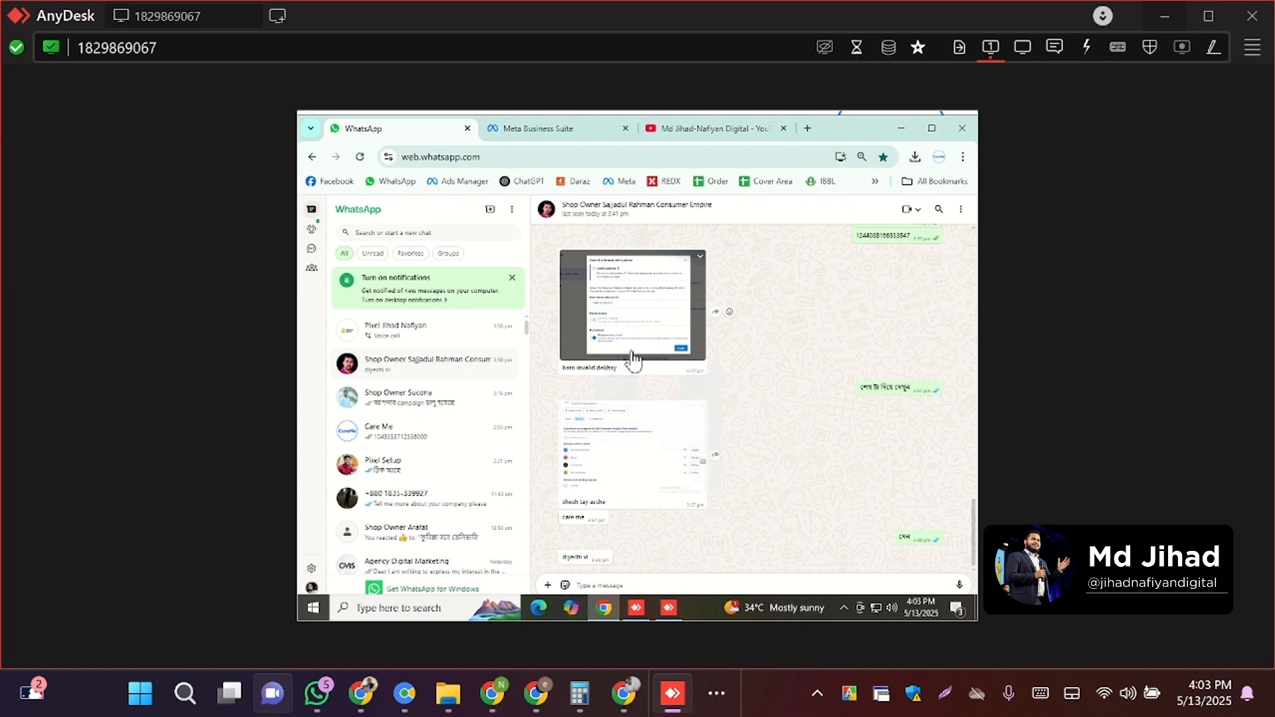
# - Check the shared pixel partner screenshot in the WhatsApp chat and view the Care Me portfolio's business info in Meta Business Suite
pyautogui.click(624, 454)
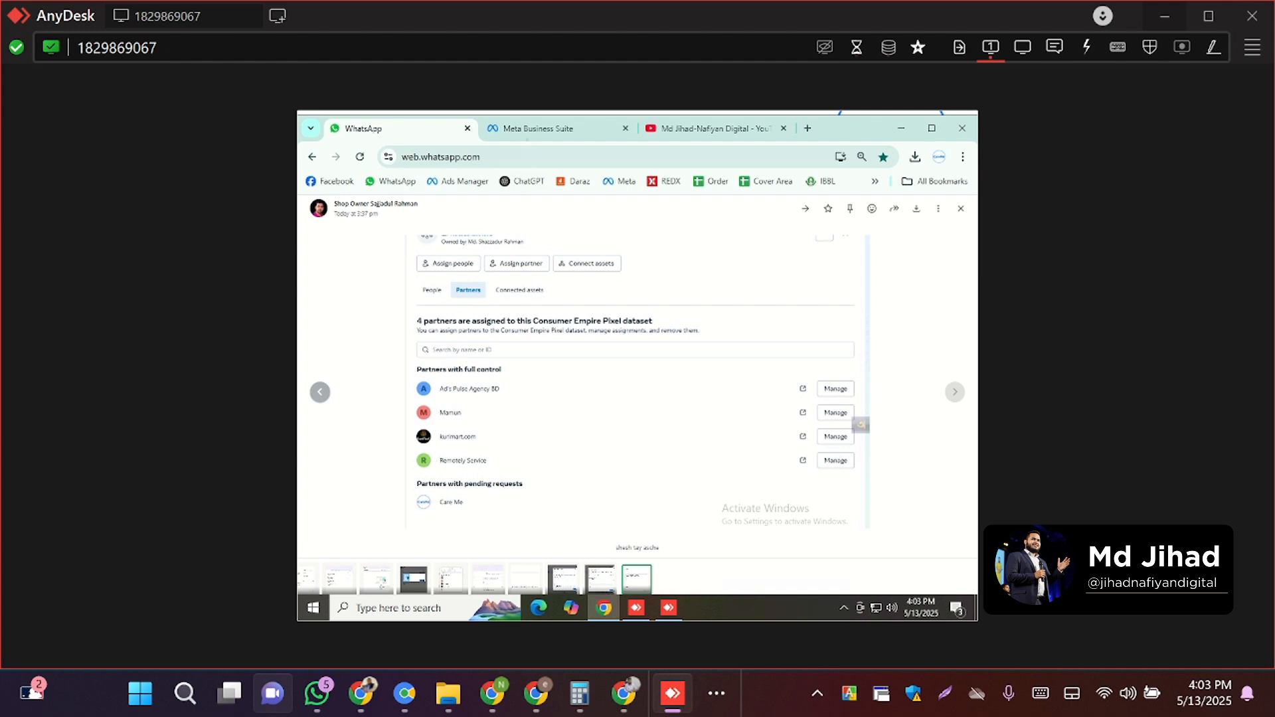
pyautogui.click(529, 132)
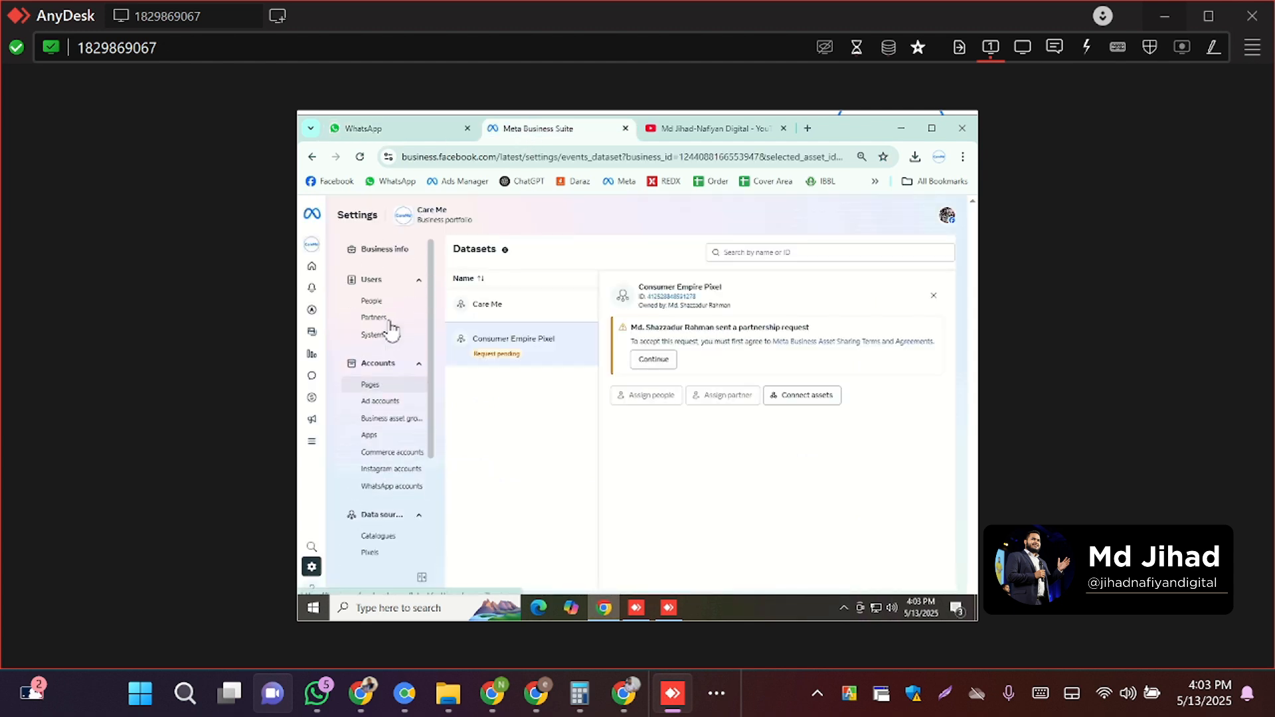
pyautogui.click(379, 249)
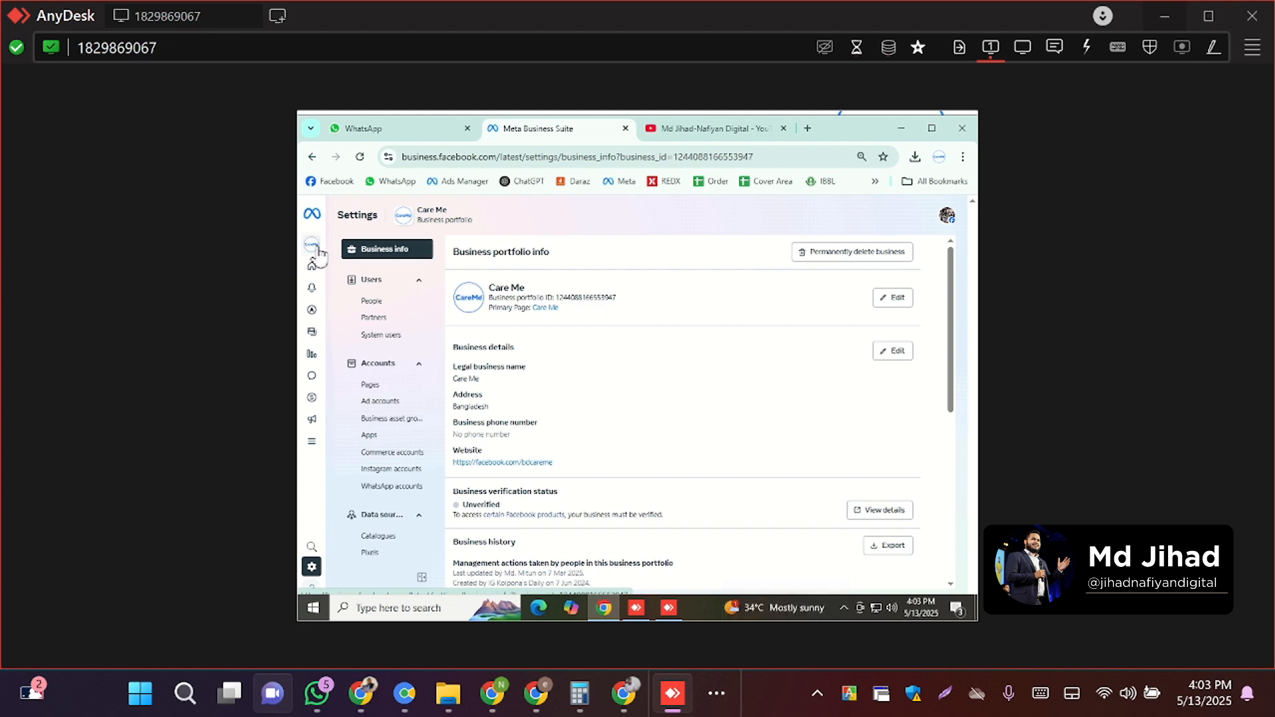
# - Load the Care Me portfolio's business info by replacing the business ID in the page address with the copied one
pyautogui.click(344, 244)
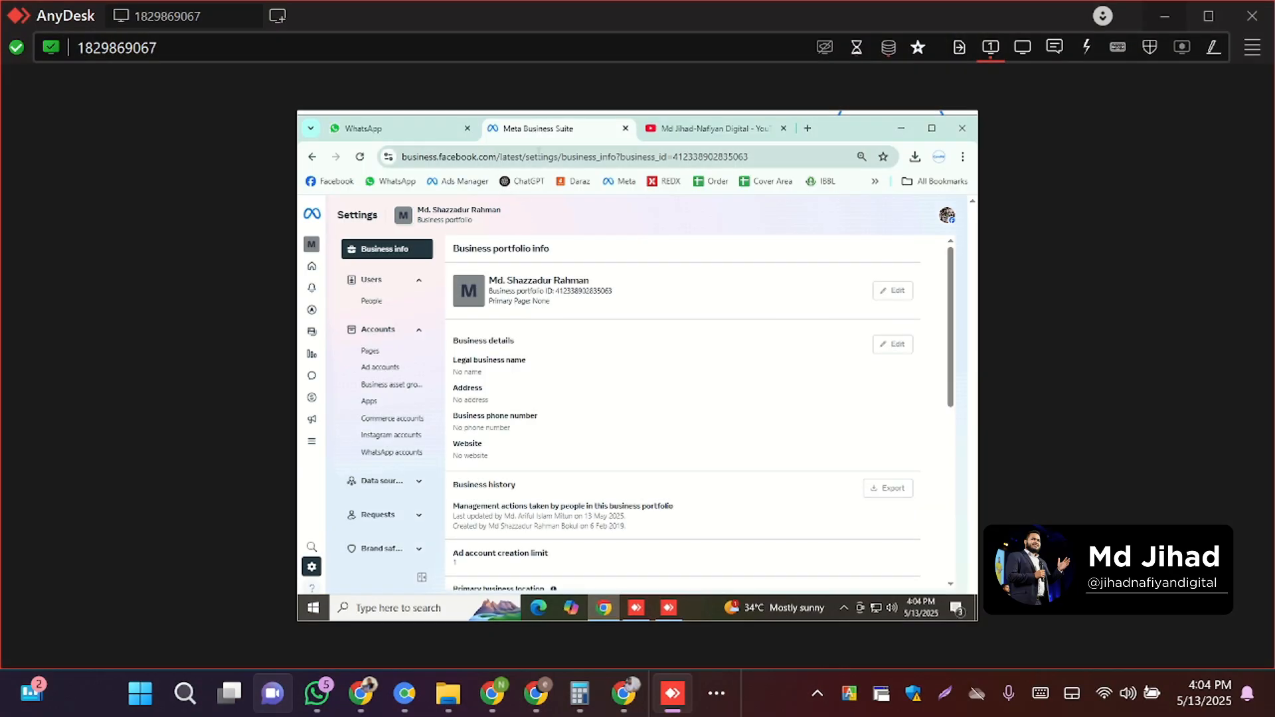
pyautogui.click(697, 163)
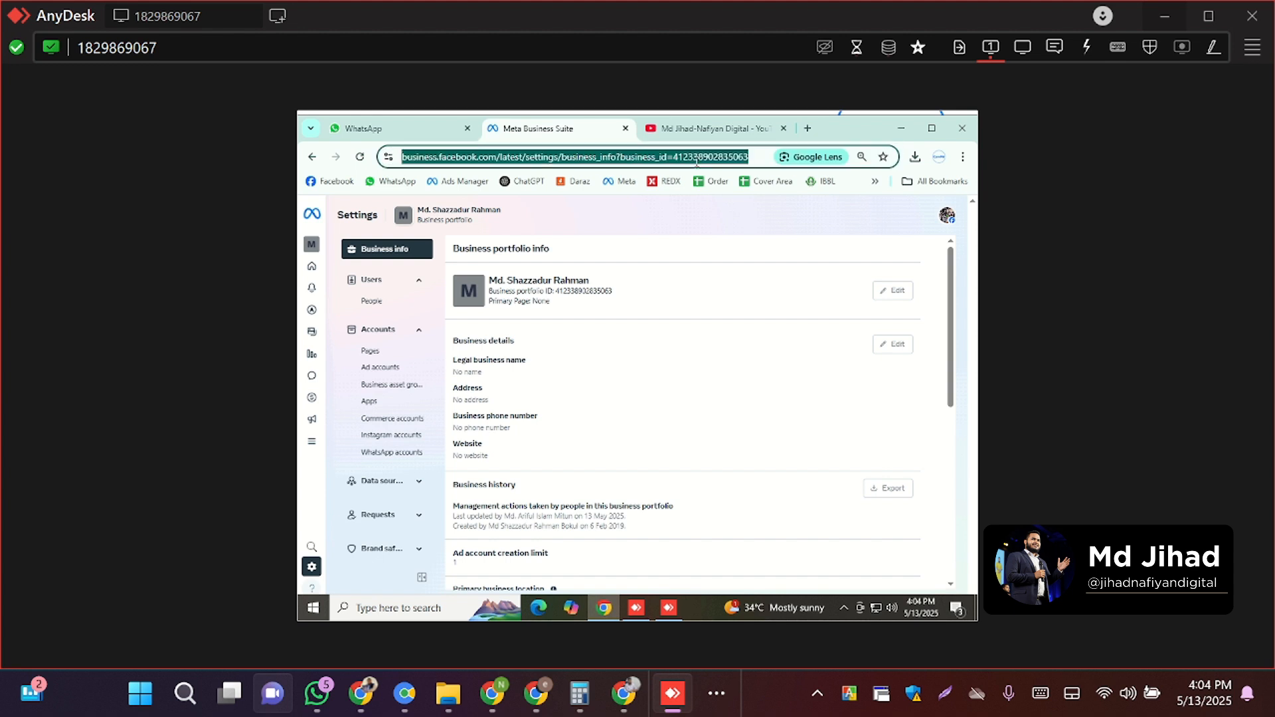
pyautogui.doubleClick(710, 162)
pyautogui.rightClick(724, 166)
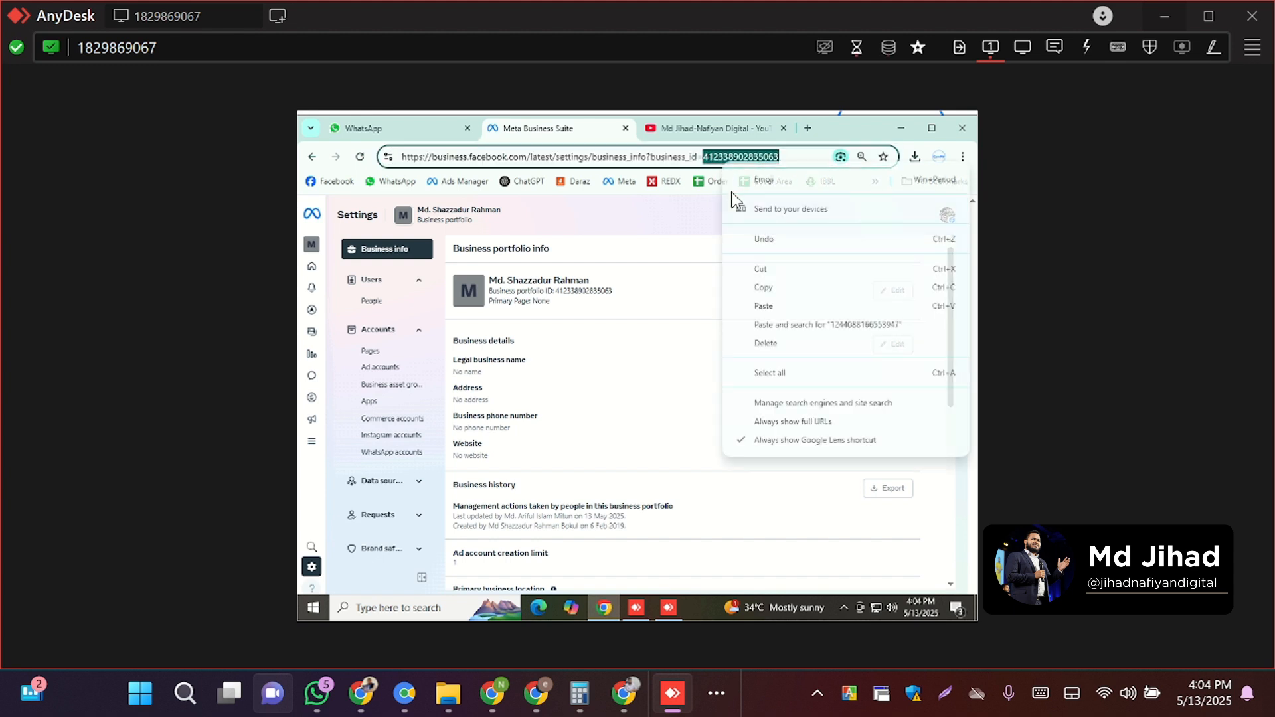
pyautogui.click(763, 306)
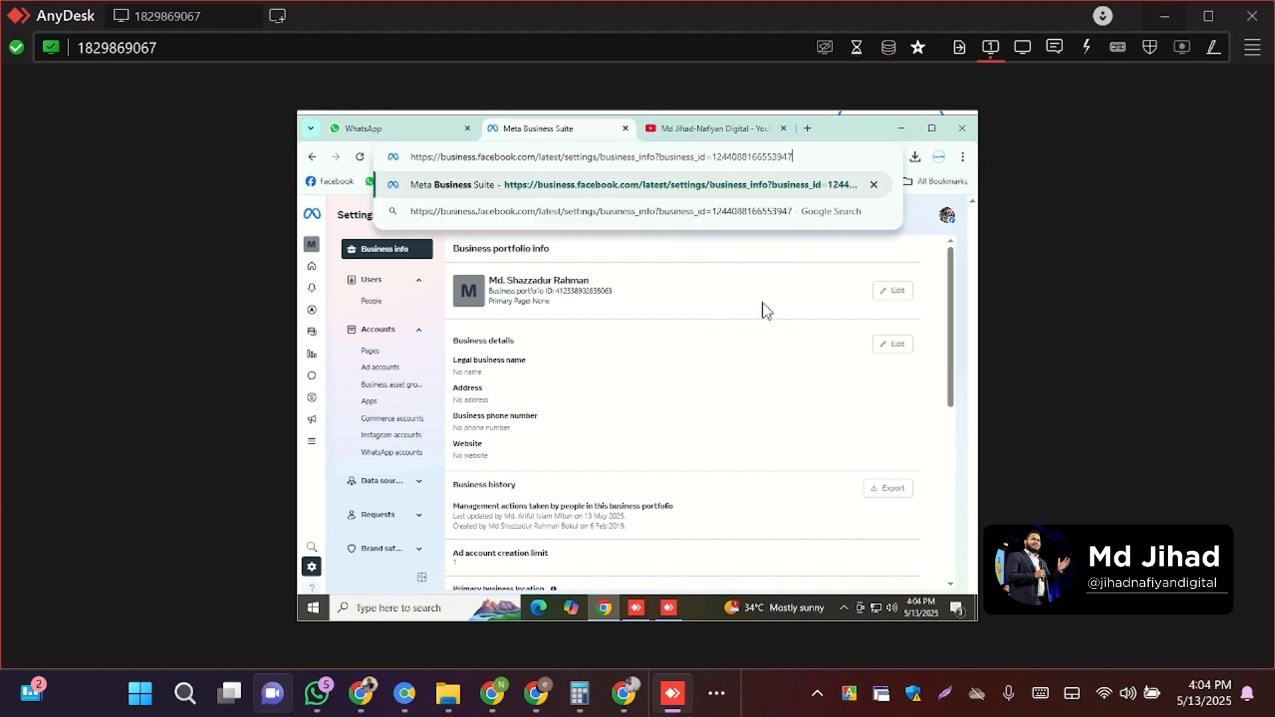
pyautogui.press('Return')
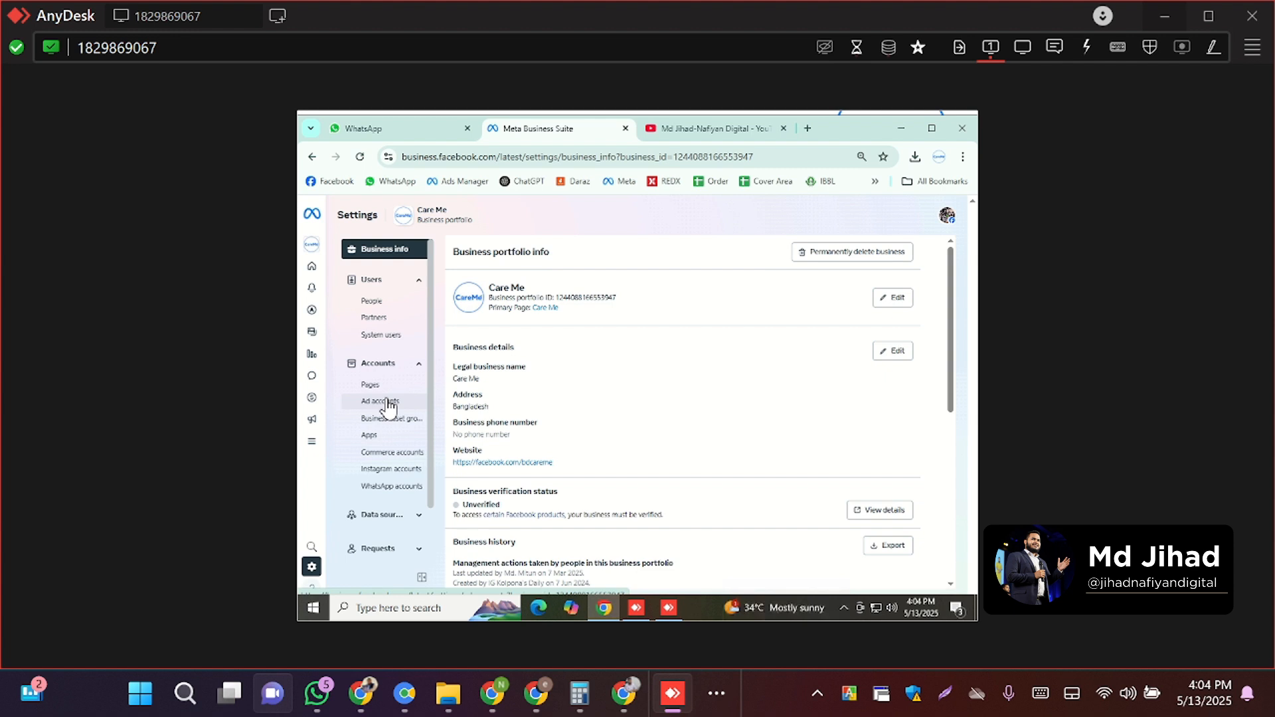
# - Review the Care Me portfolio's partners and the ownership of its ad account
pyautogui.click(377, 319)
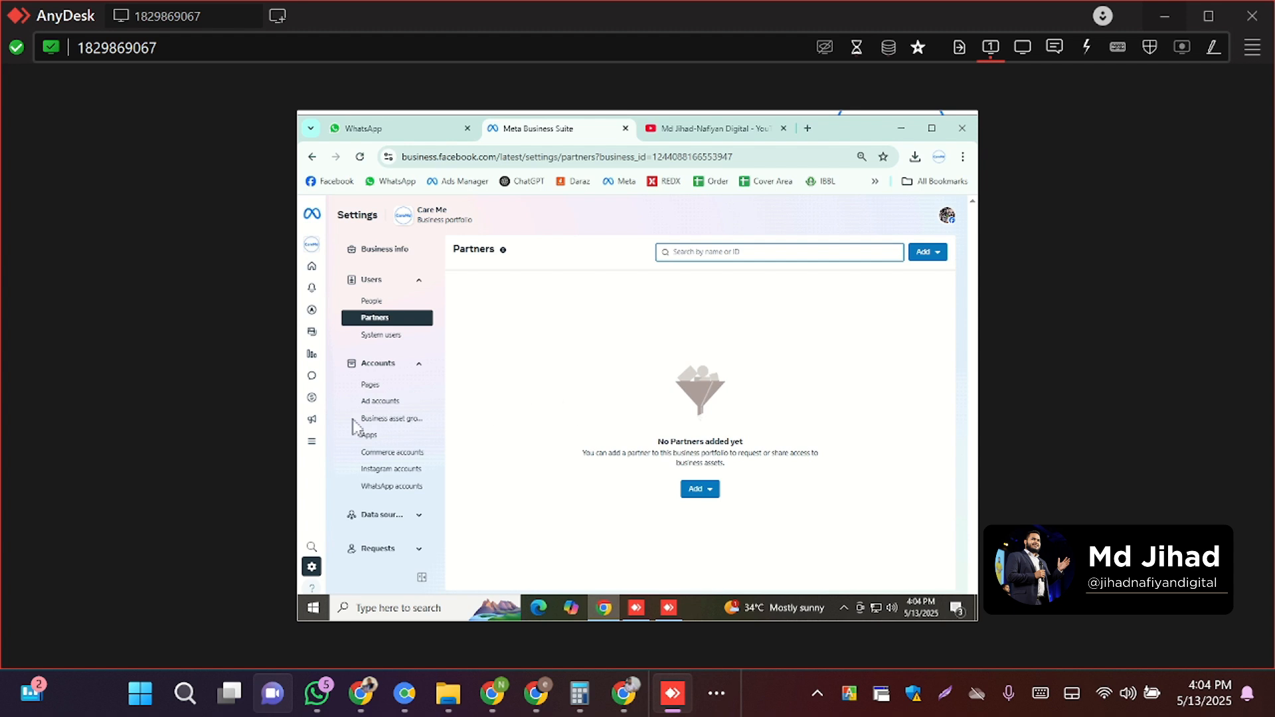
pyautogui.click(393, 402)
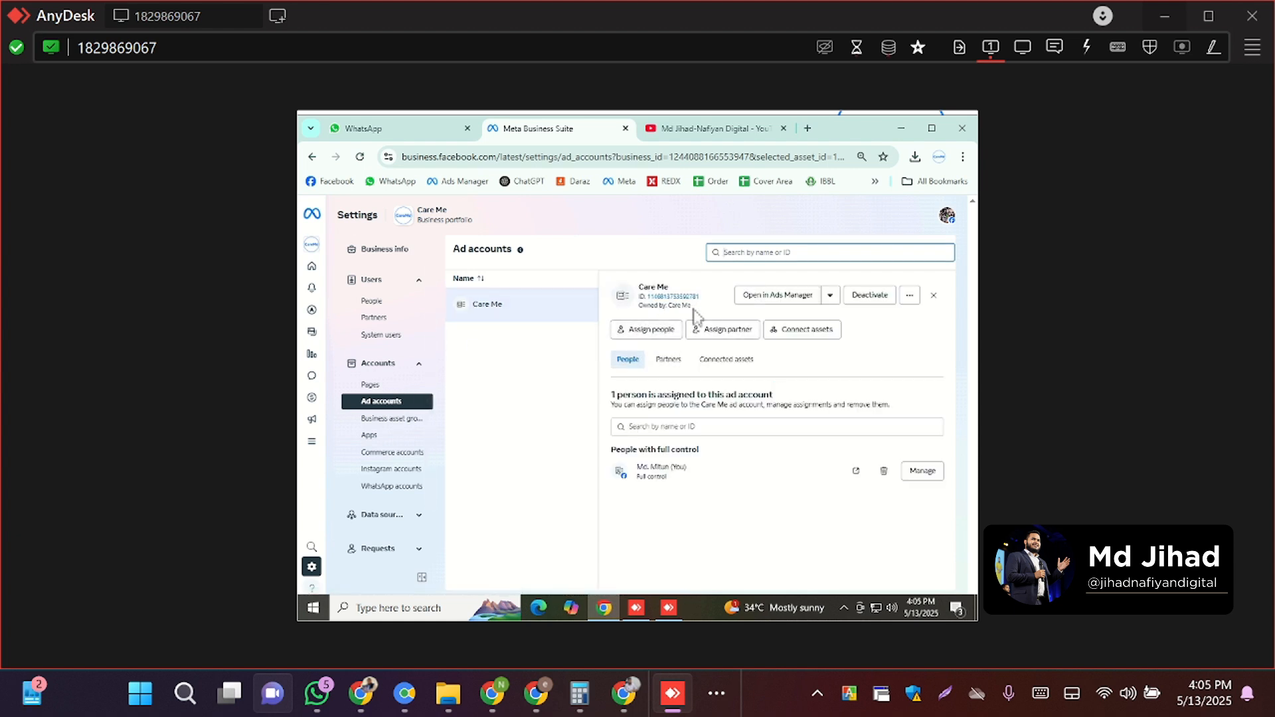
pyautogui.moveTo(427, 211); pyautogui.dragTo(469, 217)
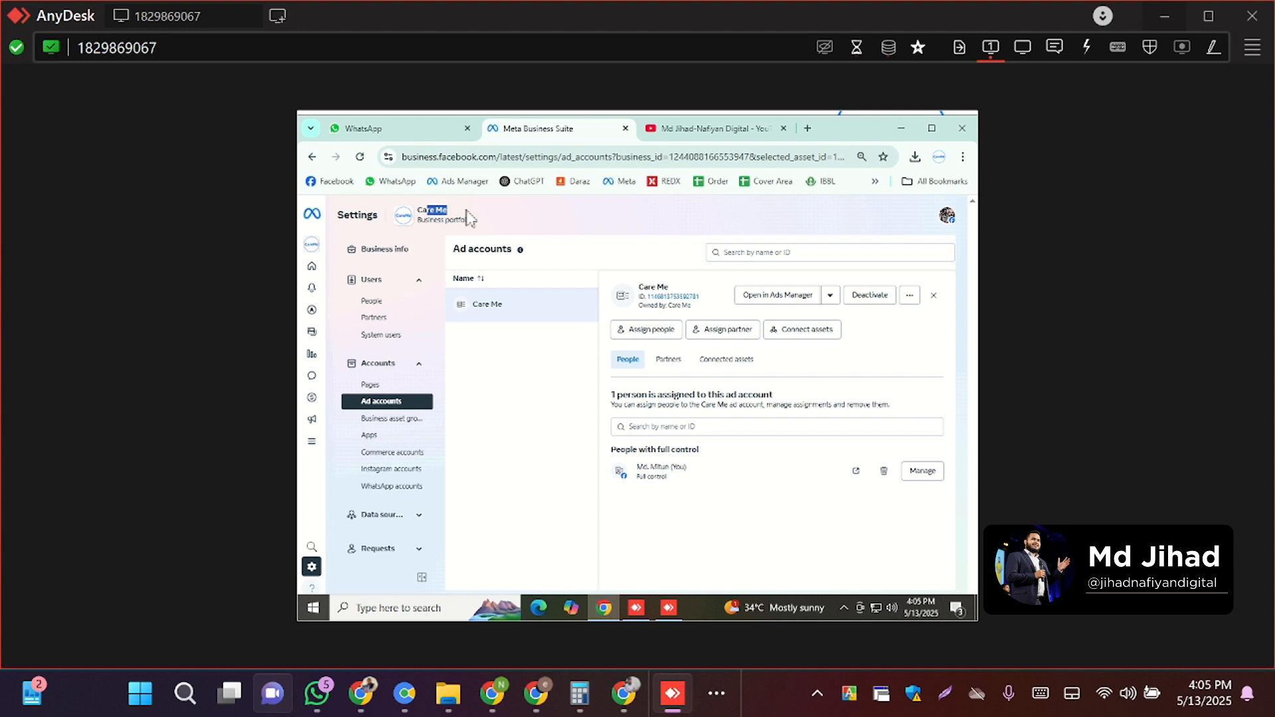
# - Open the portfolio's datasets under its data sources and check who owns the Care Me dataset
pyautogui.scroll(-2, 391, 408)
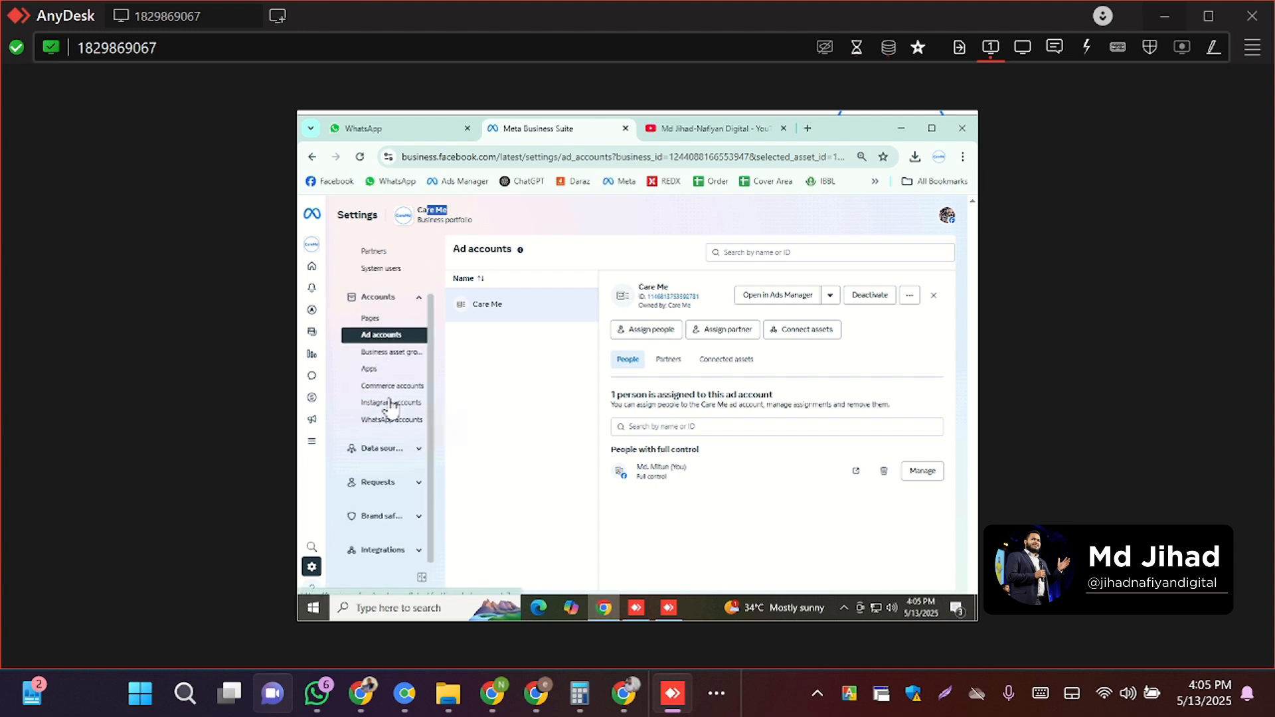
pyautogui.click(376, 450)
pyautogui.scroll(-2, 380, 457)
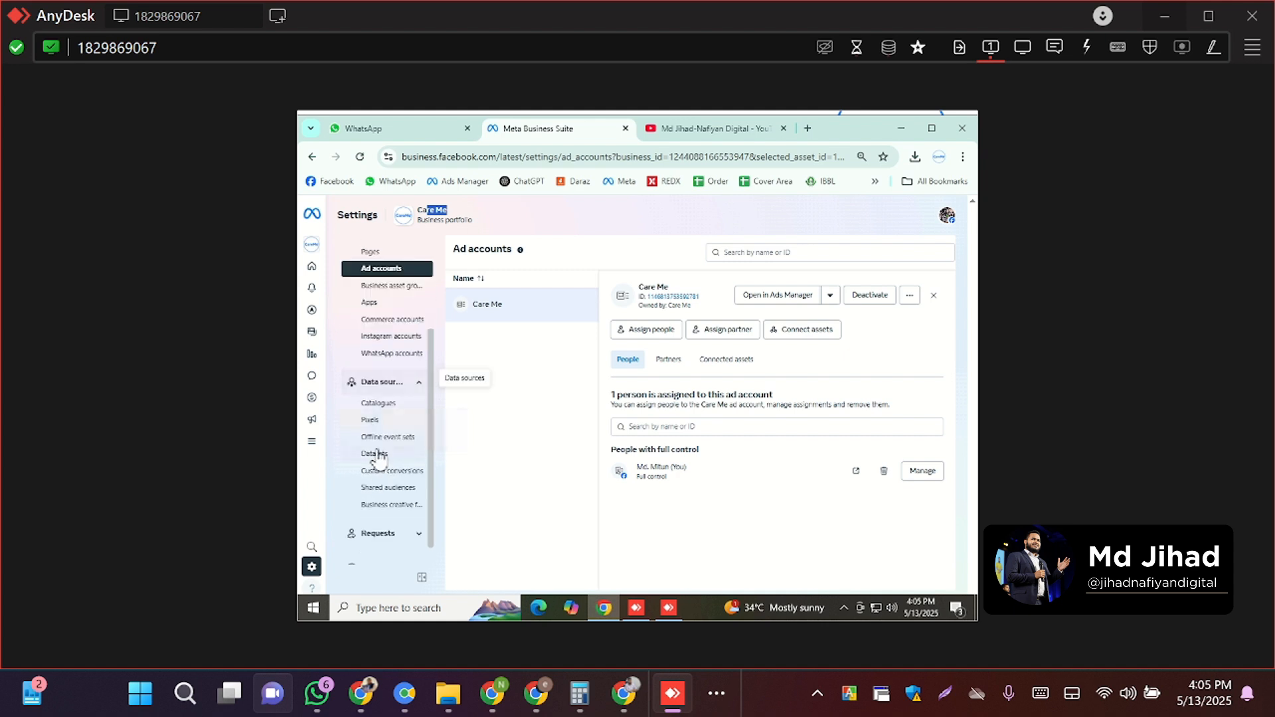
pyautogui.click(375, 454)
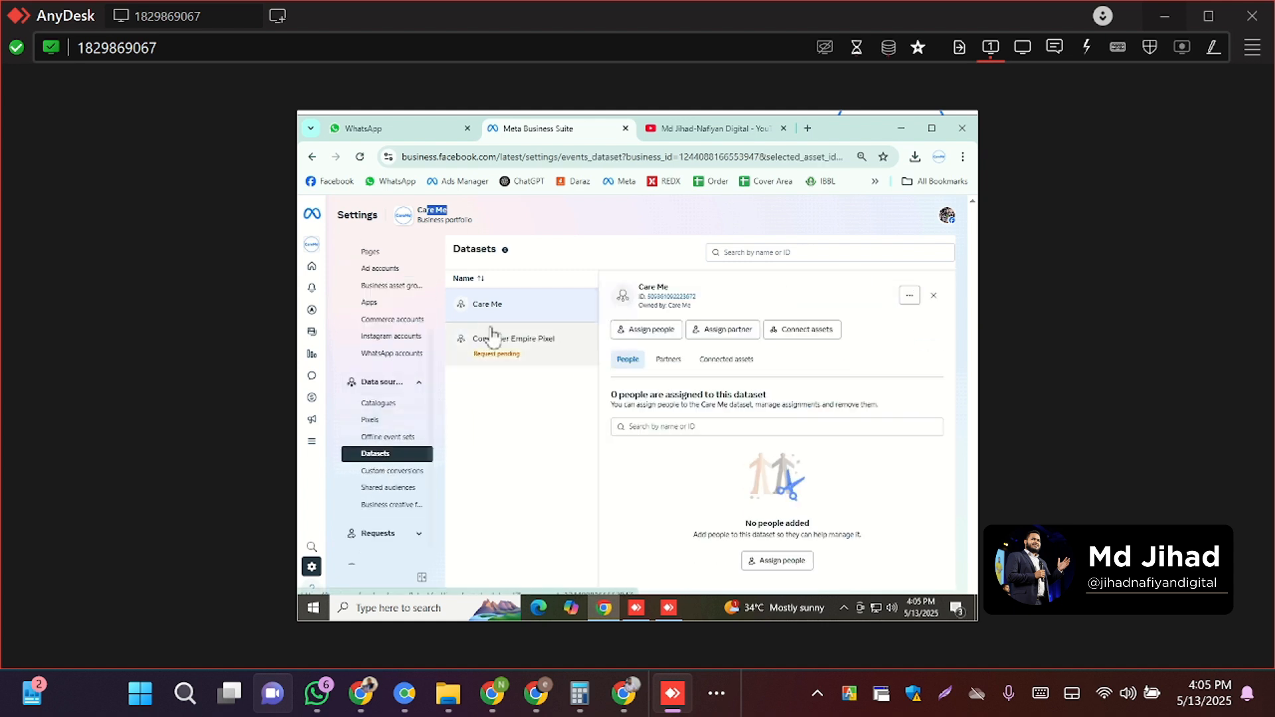
pyautogui.click(670, 312)
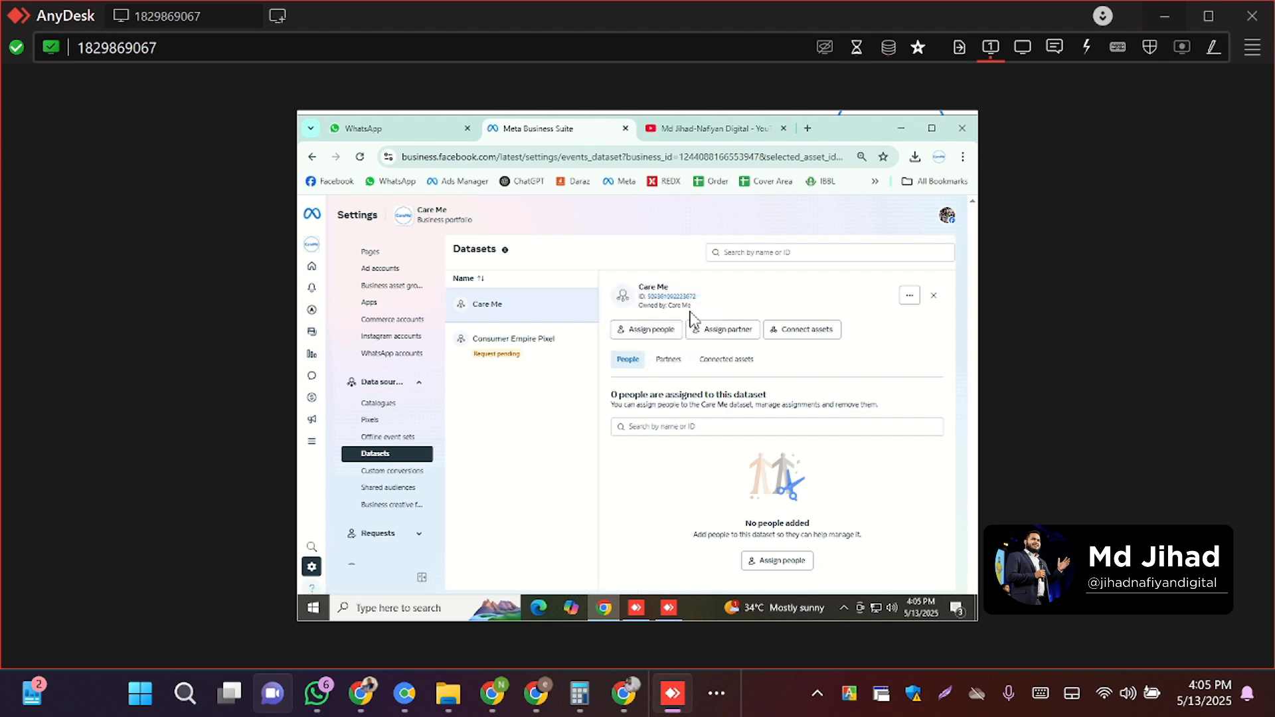
# - Accept the partnership request and data sharing terms for the Consumer Empire Pixel dataset and reload the page
pyautogui.click(492, 357)
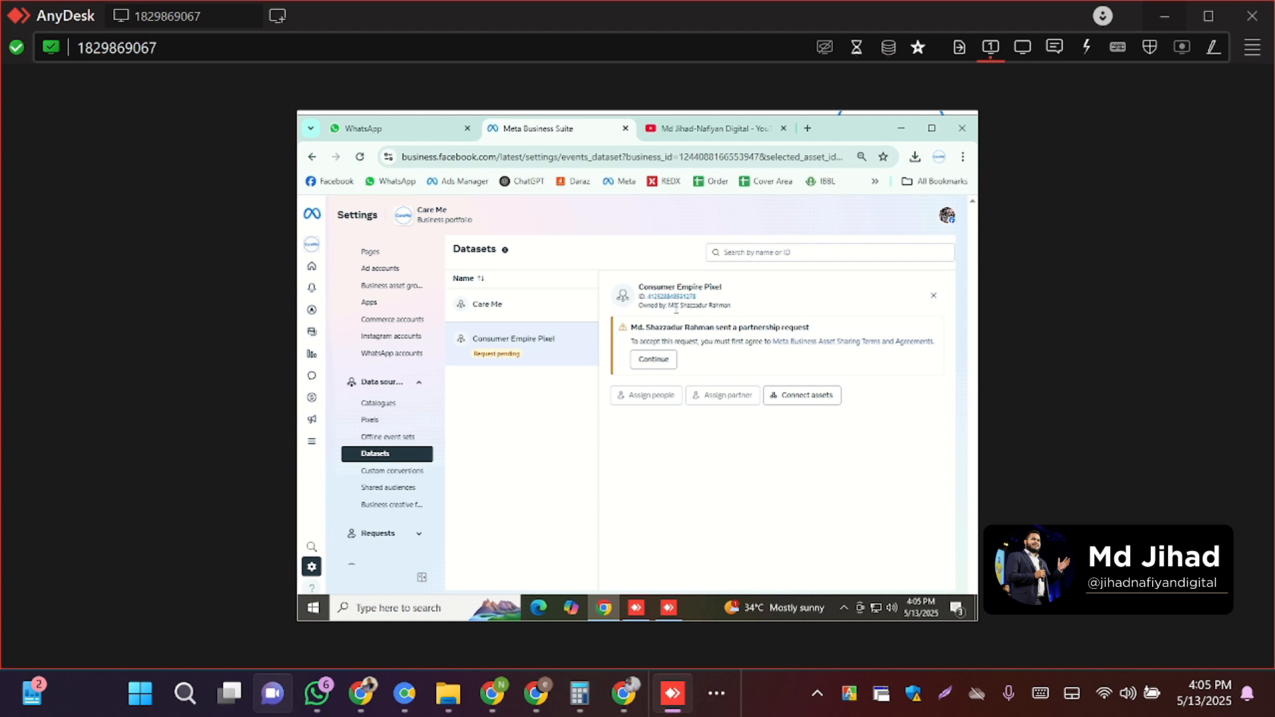
pyautogui.moveTo(687, 305); pyautogui.dragTo(730, 306)
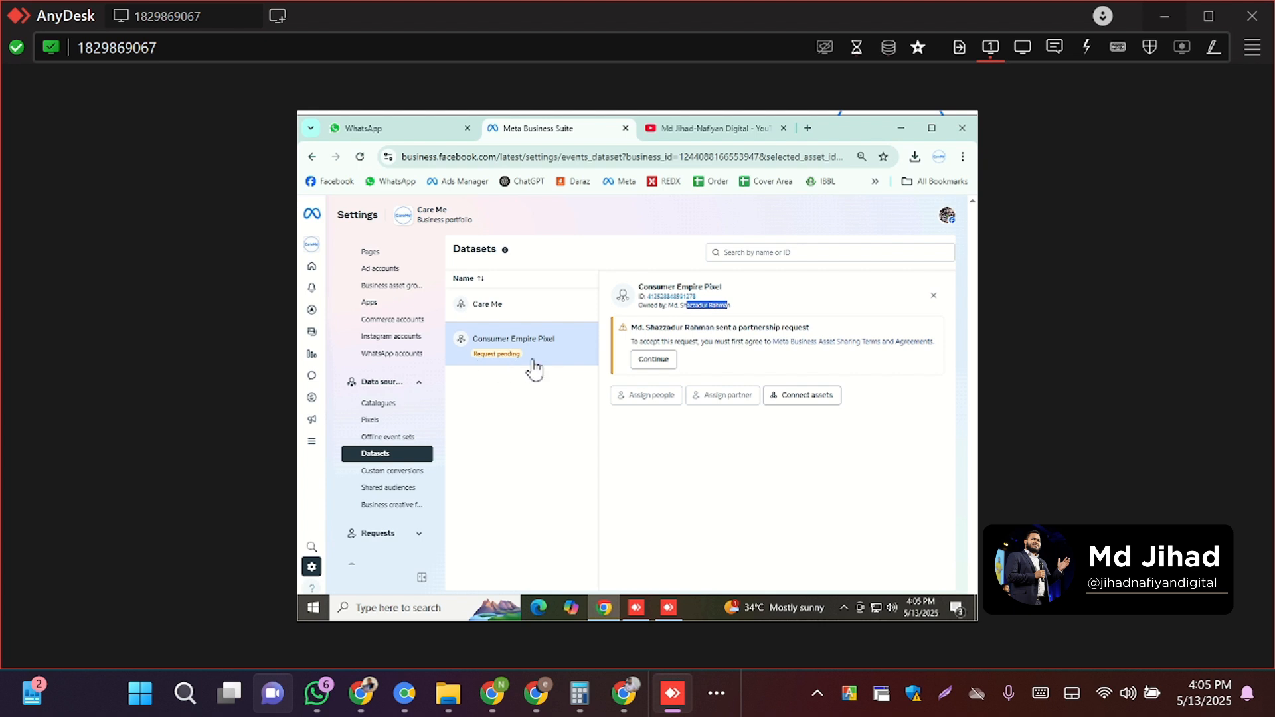
pyautogui.click(670, 359)
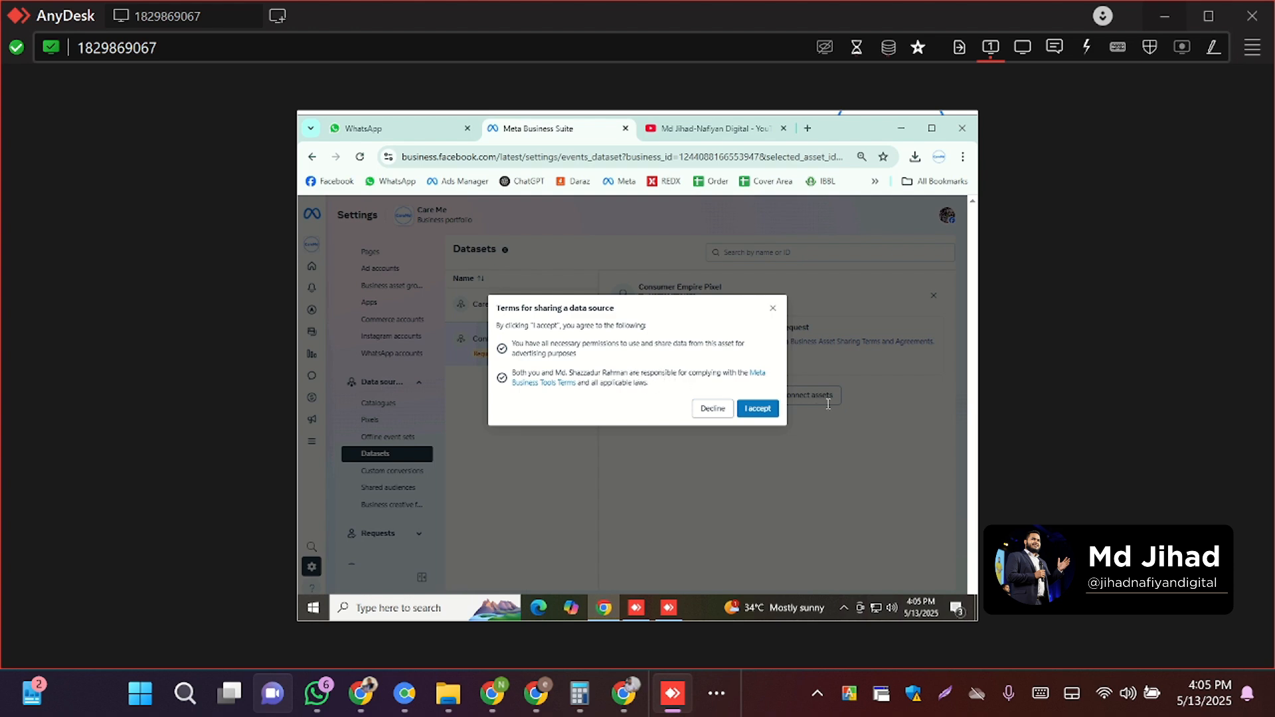
pyautogui.click(757, 410)
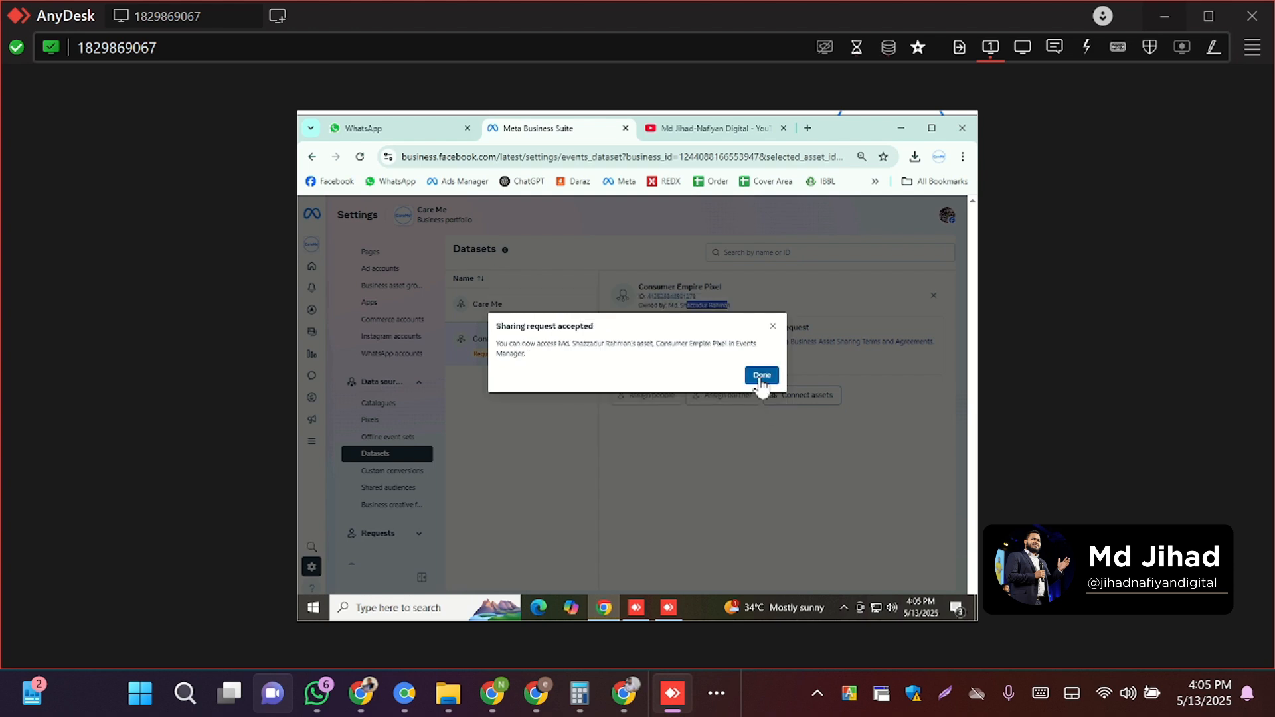
pyautogui.click(761, 376)
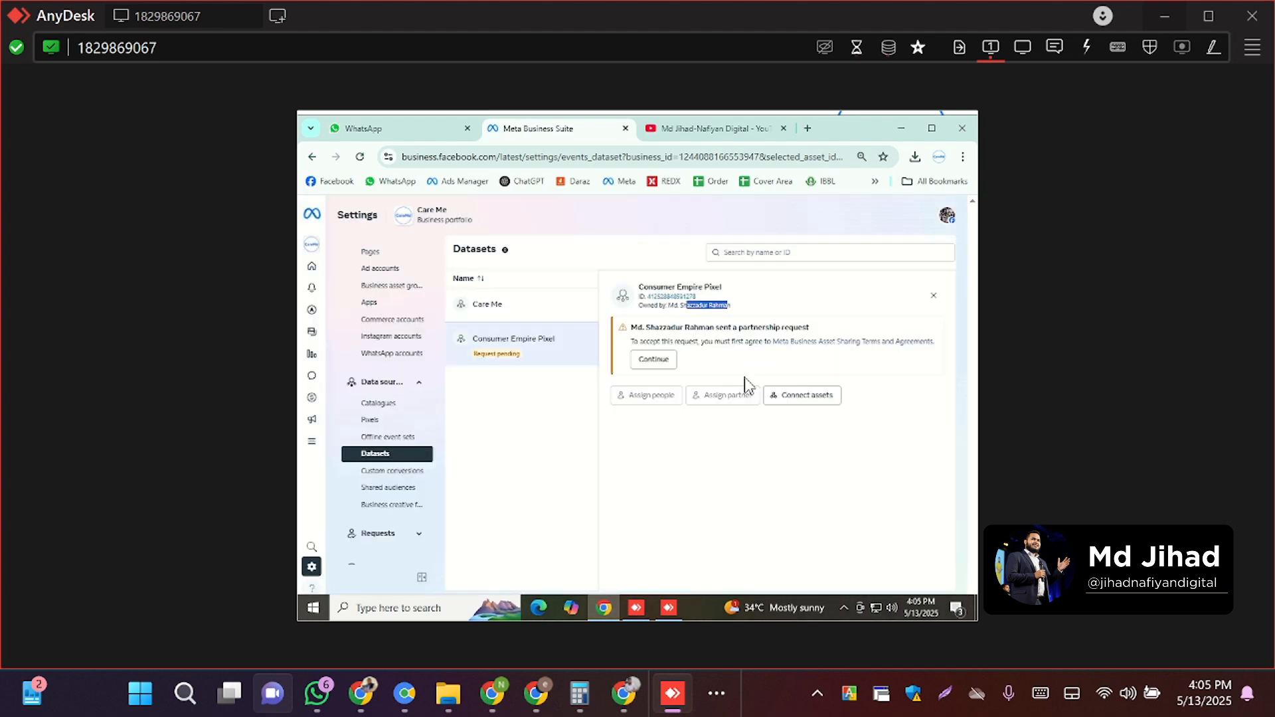
pyautogui.click(360, 158)
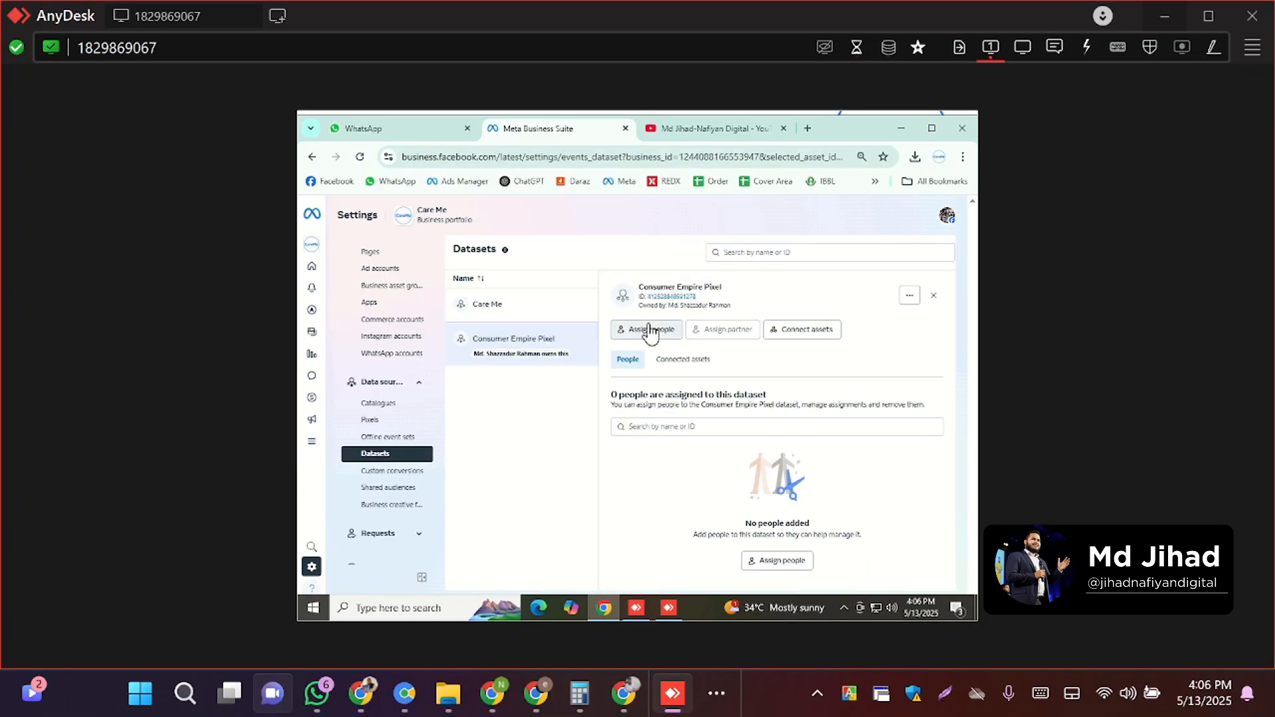
# - Assign the portfolio's own user to the Consumer Empire Pixel dataset with full control, Manage events dataset
pyautogui.click(650, 330)
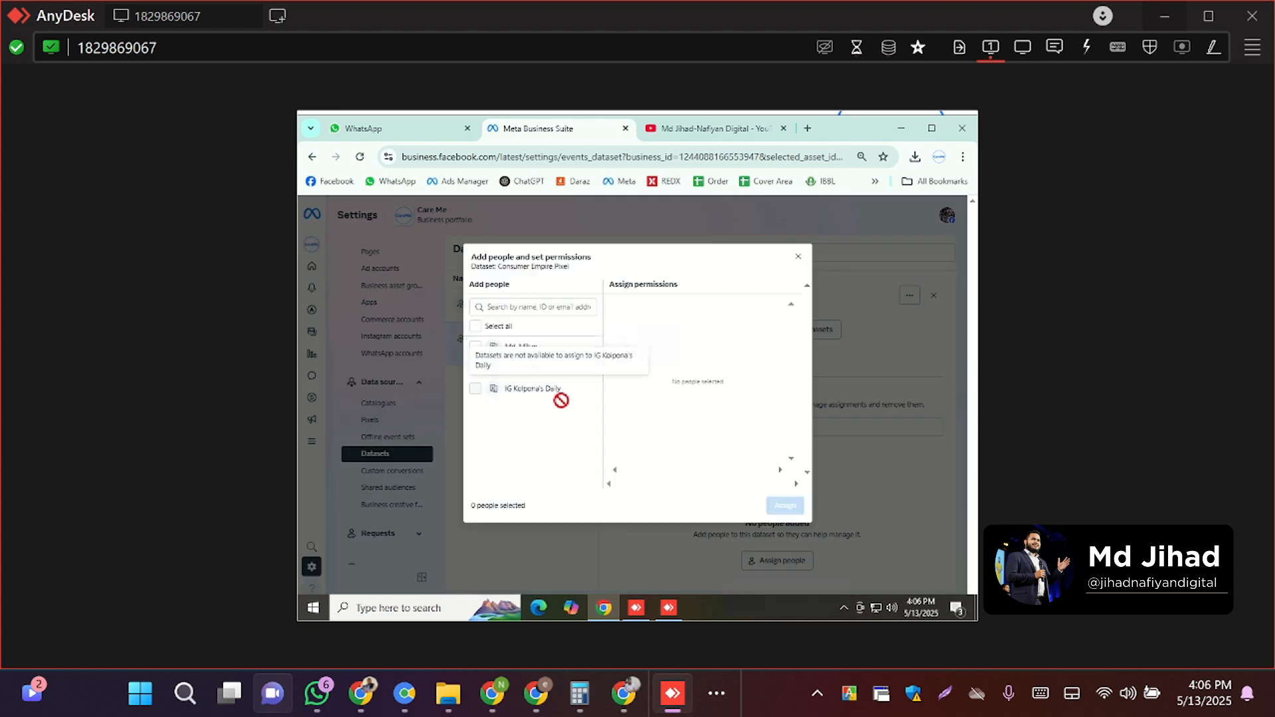
pyautogui.click(526, 347)
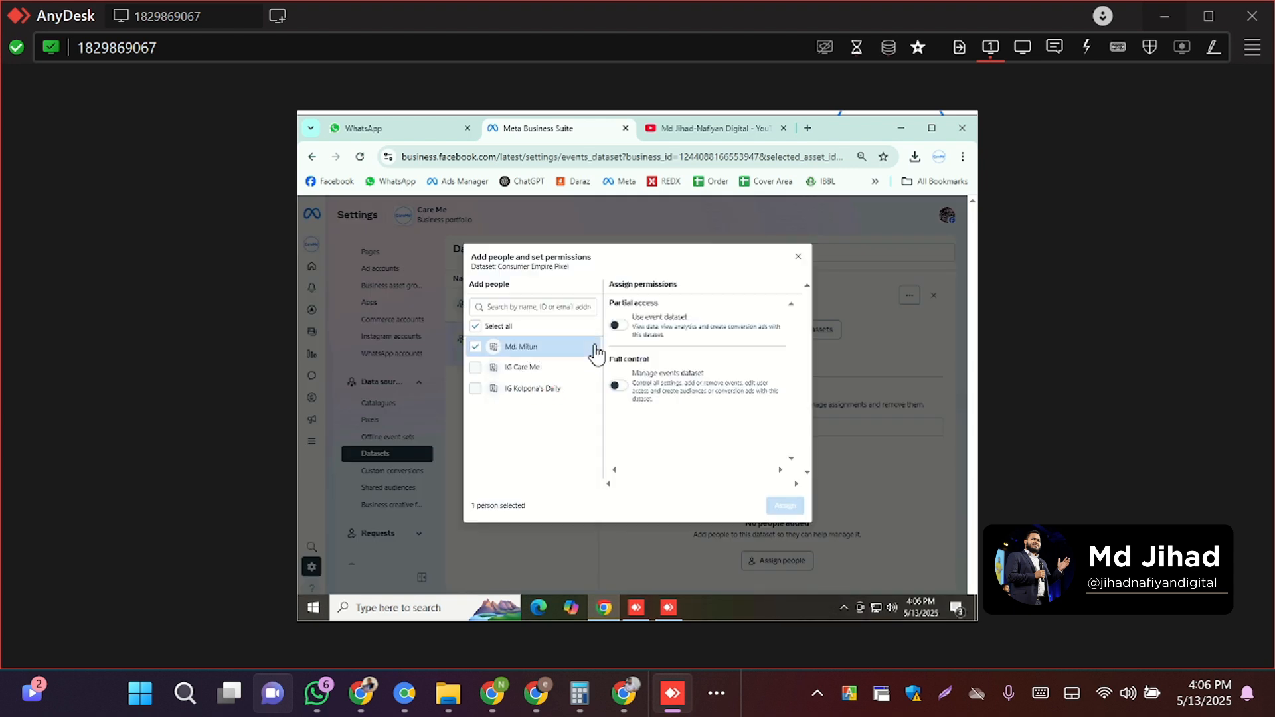
pyautogui.click(623, 386)
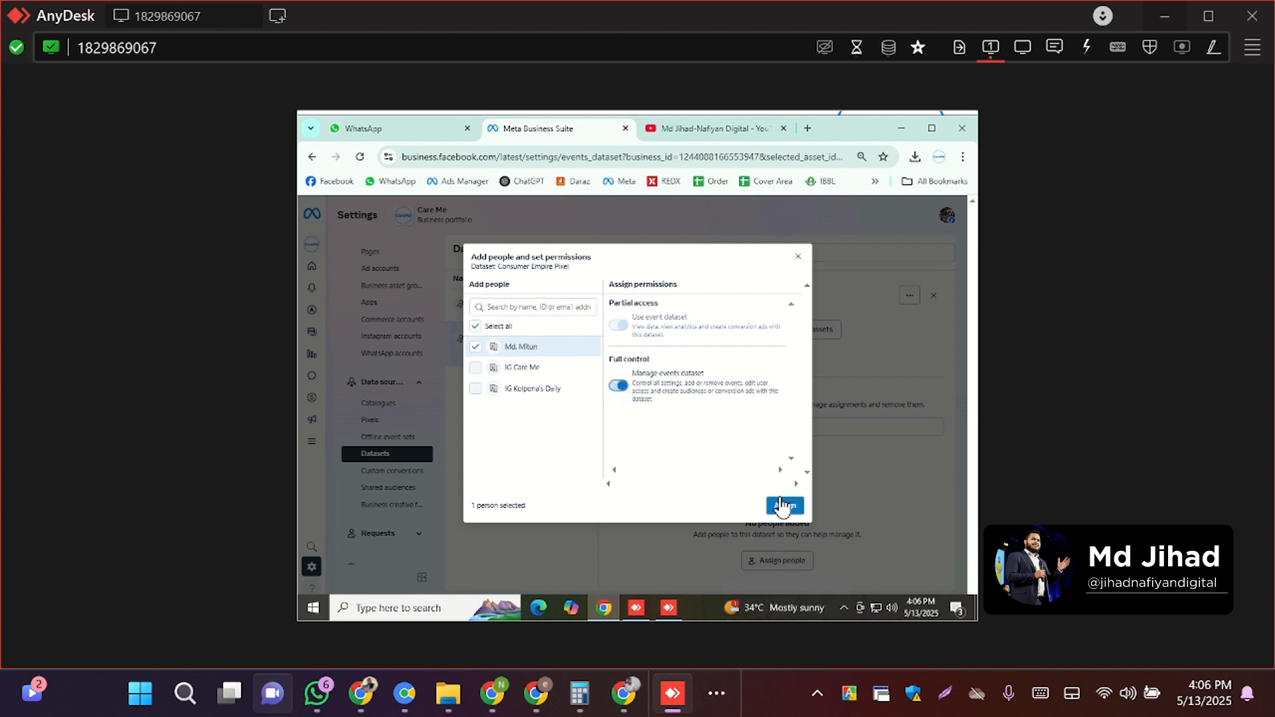
pyautogui.click(785, 506)
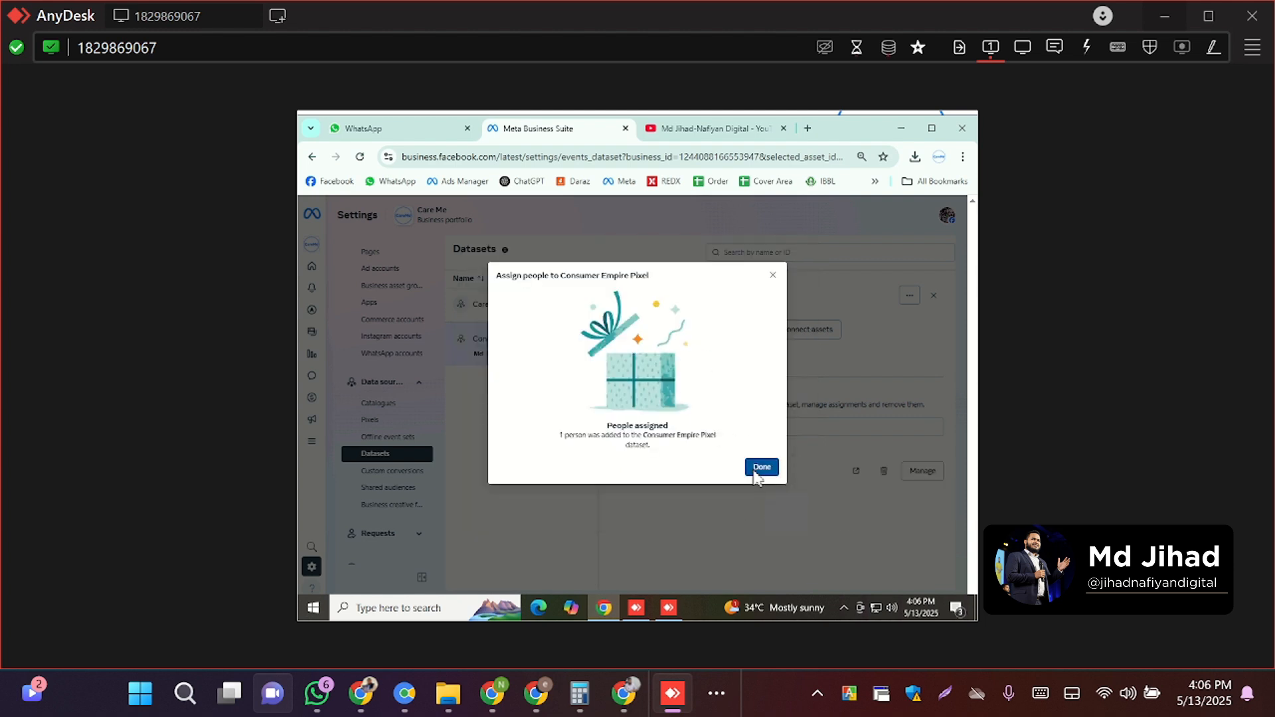
pyautogui.click(761, 465)
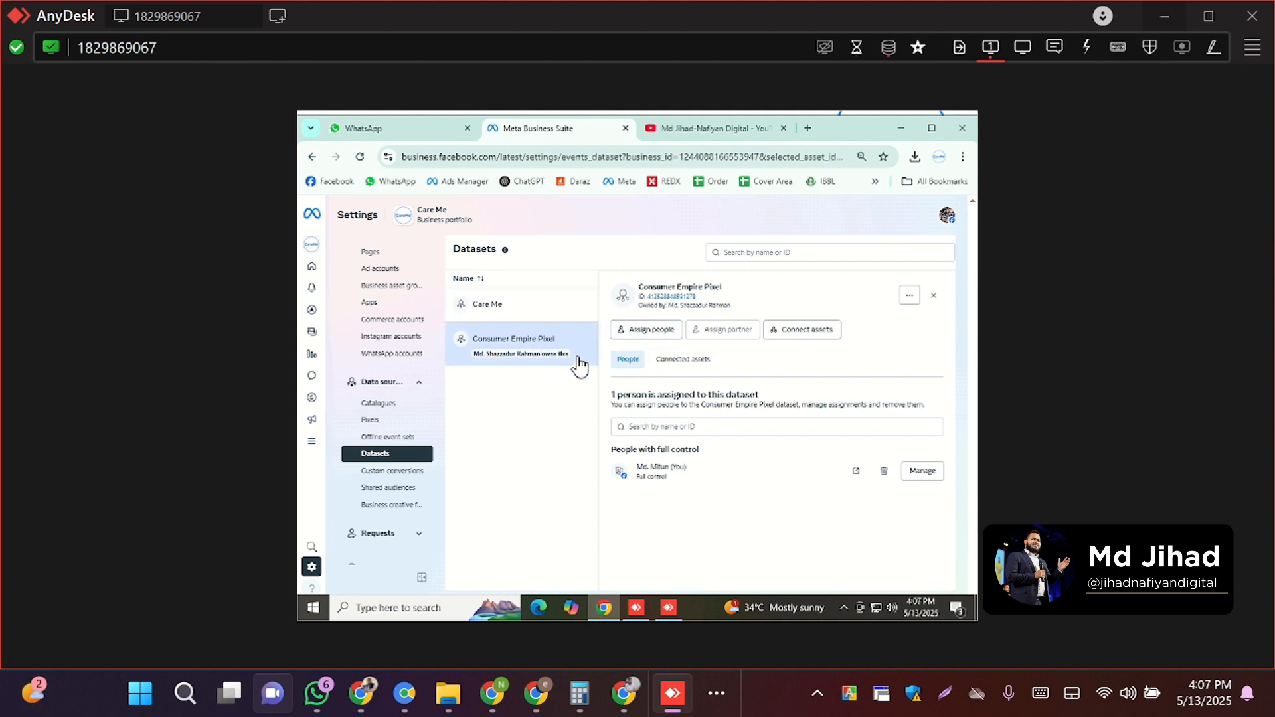
# - Connect the Care Me ad account to the Consumer Empire Pixel dataset as another business asset
pyautogui.click(788, 335)
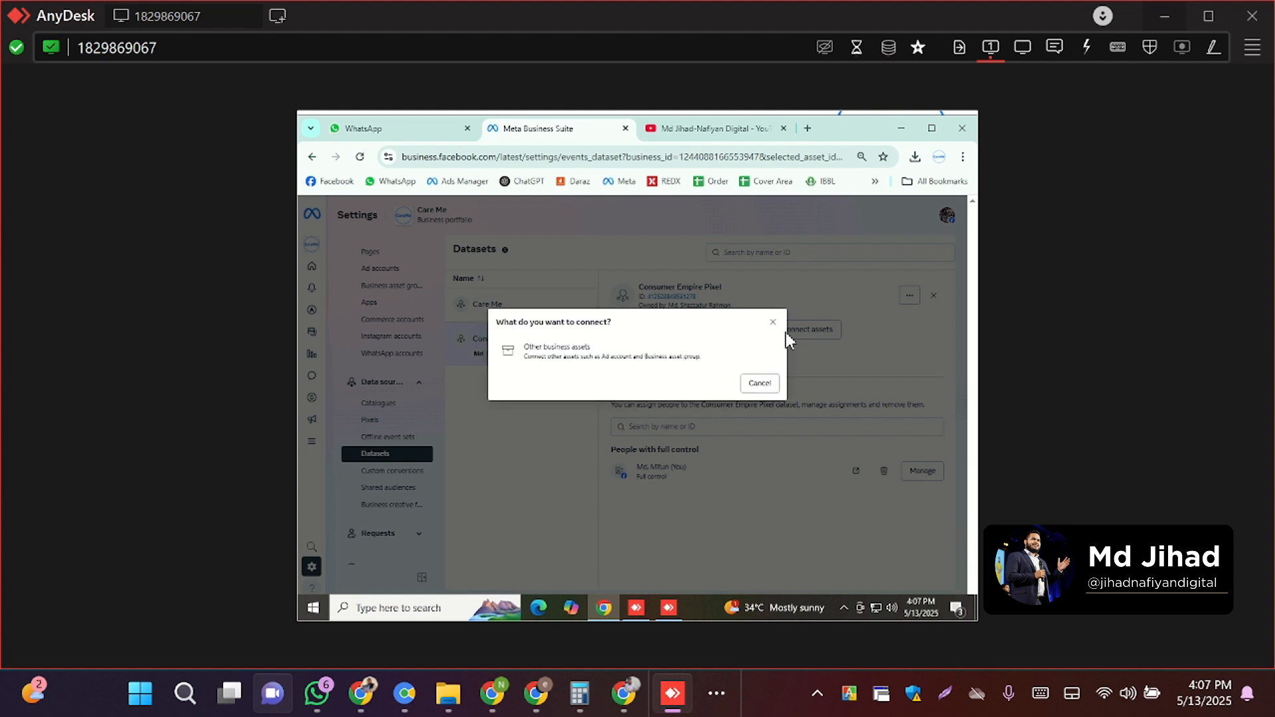
pyautogui.click(546, 356)
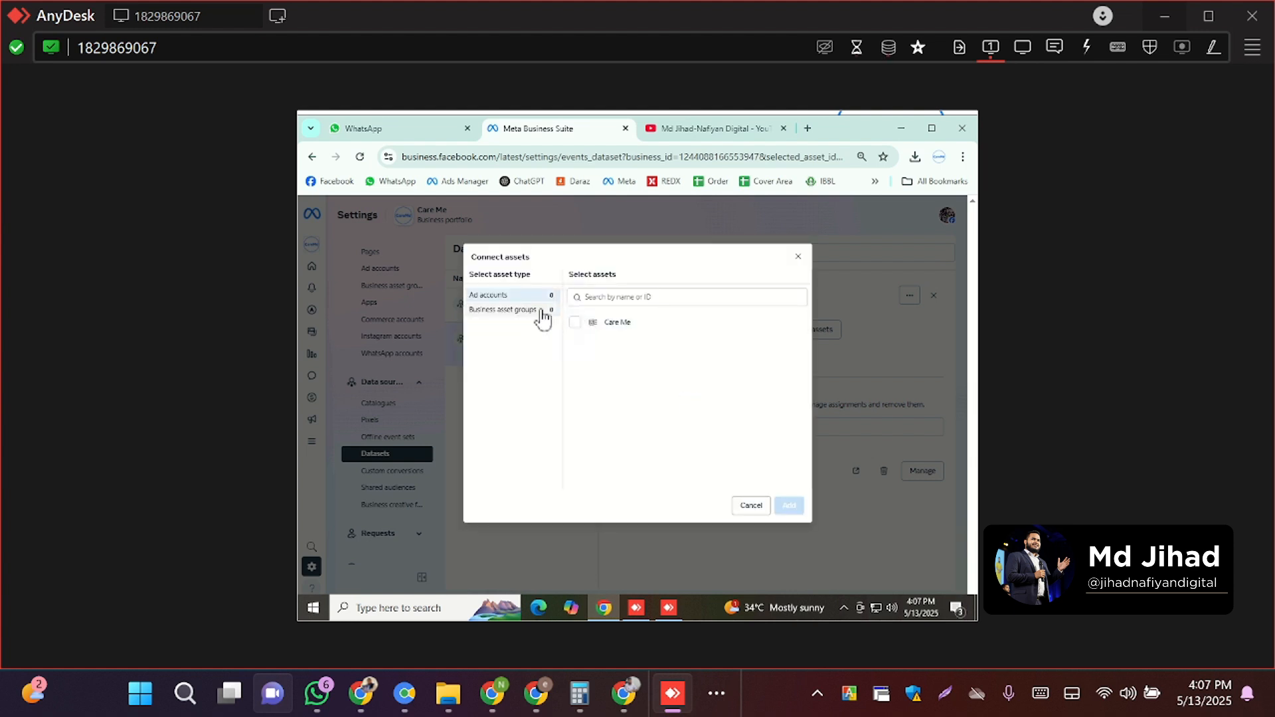
pyautogui.click(635, 323)
pyautogui.click(636, 324)
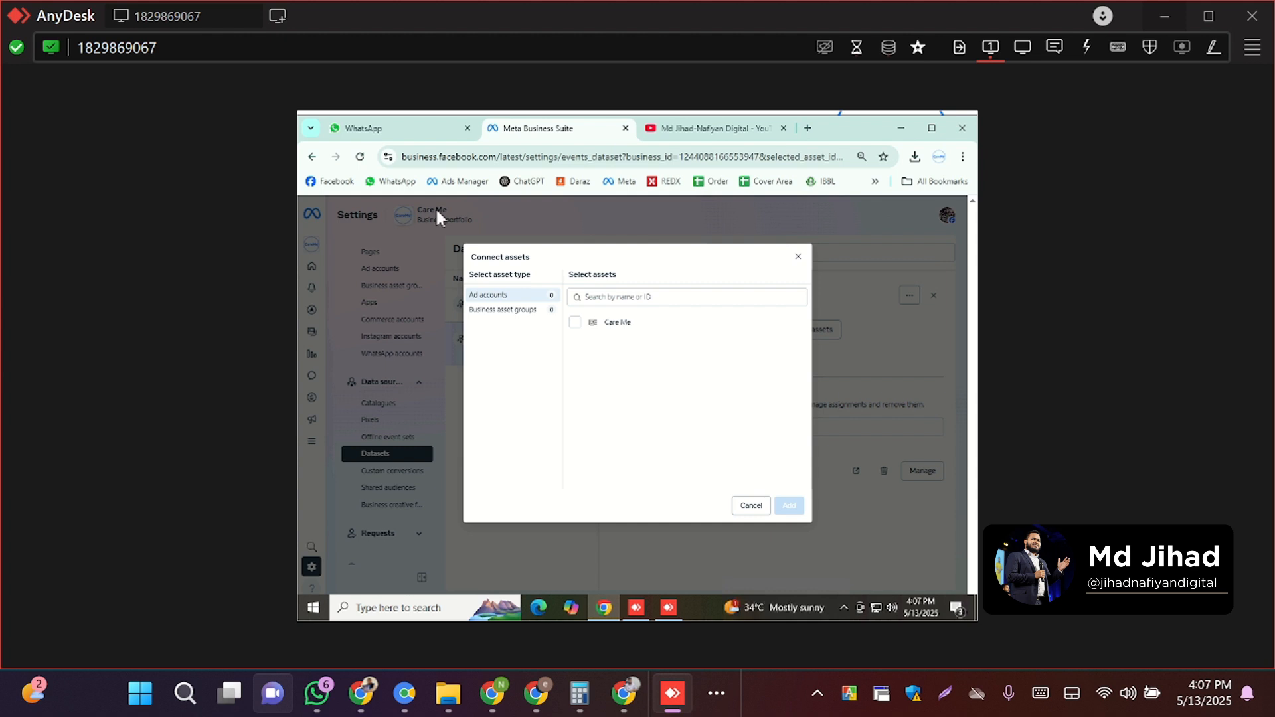
pyautogui.click(618, 327)
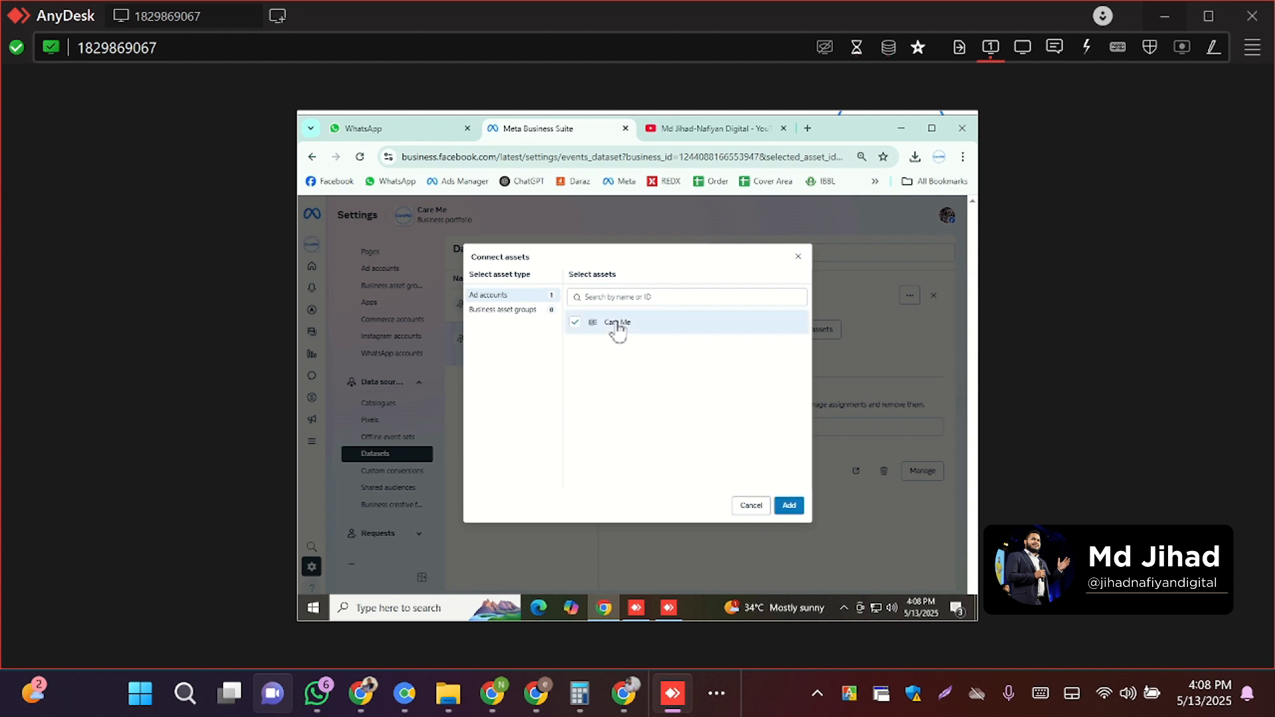
pyautogui.click(789, 506)
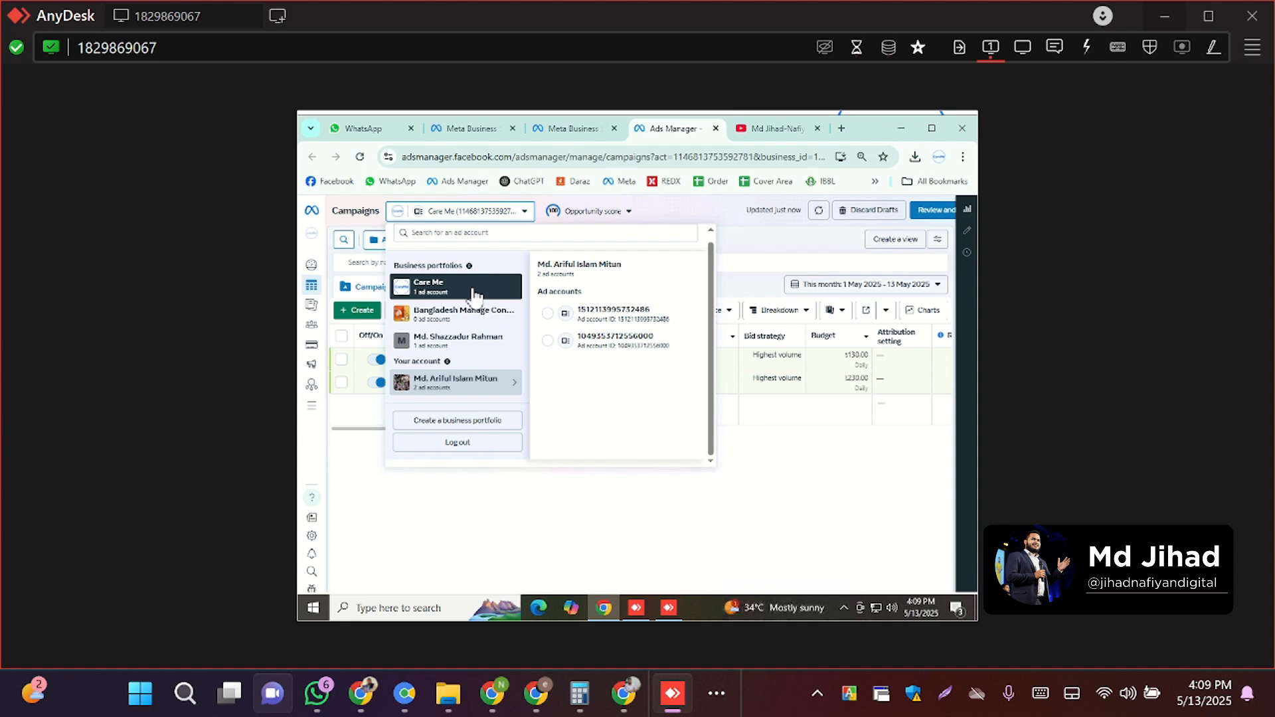
# - Check the Care Me portfolio's selected ad account in Ads Manager and open the 1st Sales campaign for editing
pyautogui.click(714, 211)
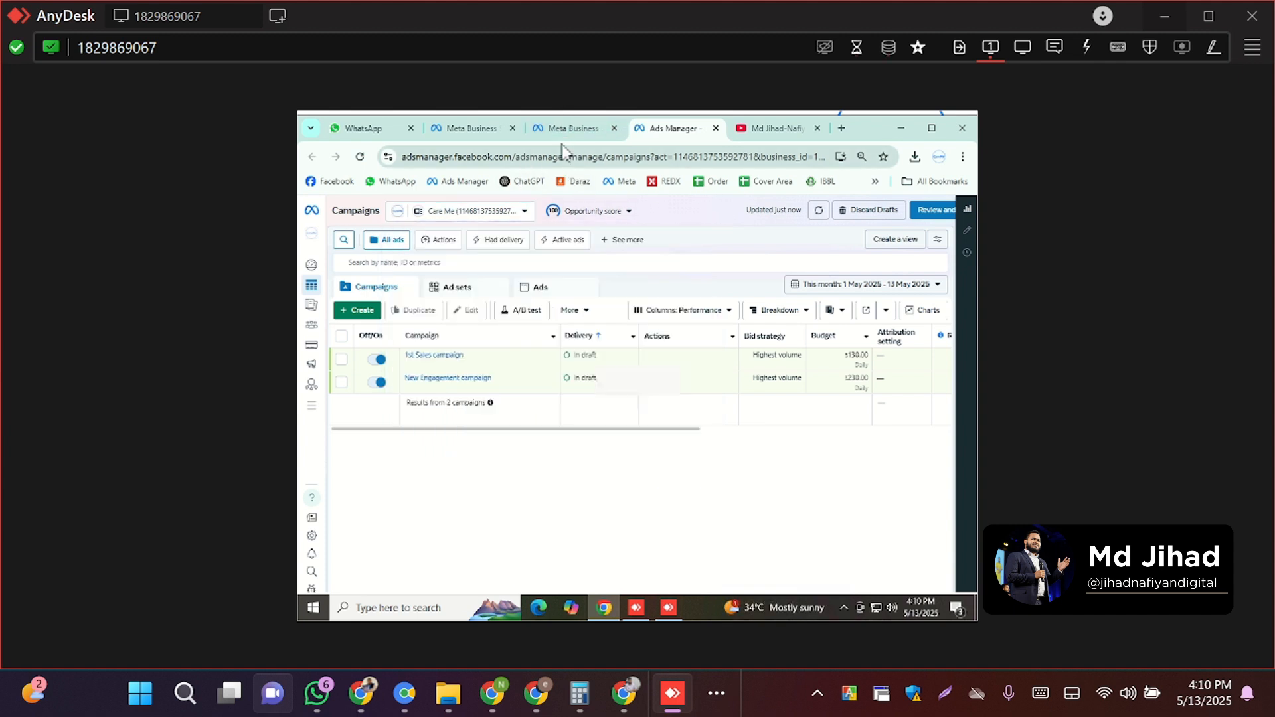
pyautogui.click(466, 219)
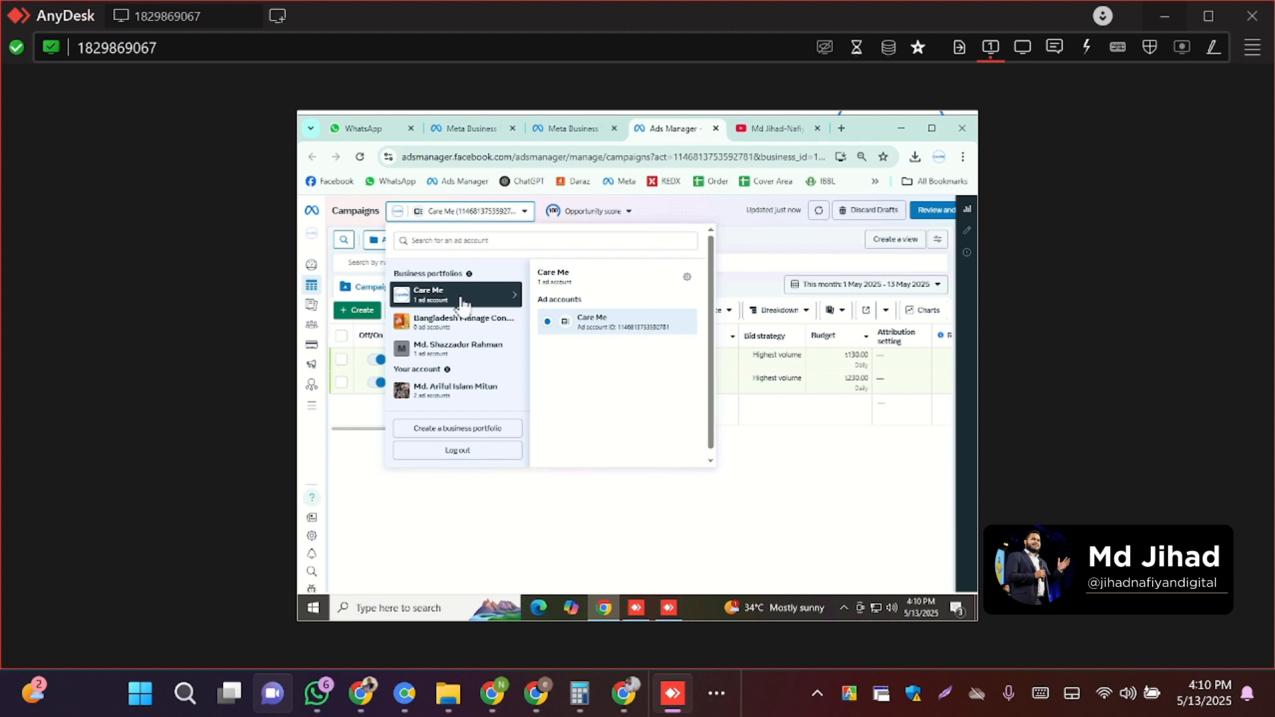
pyautogui.click(733, 224)
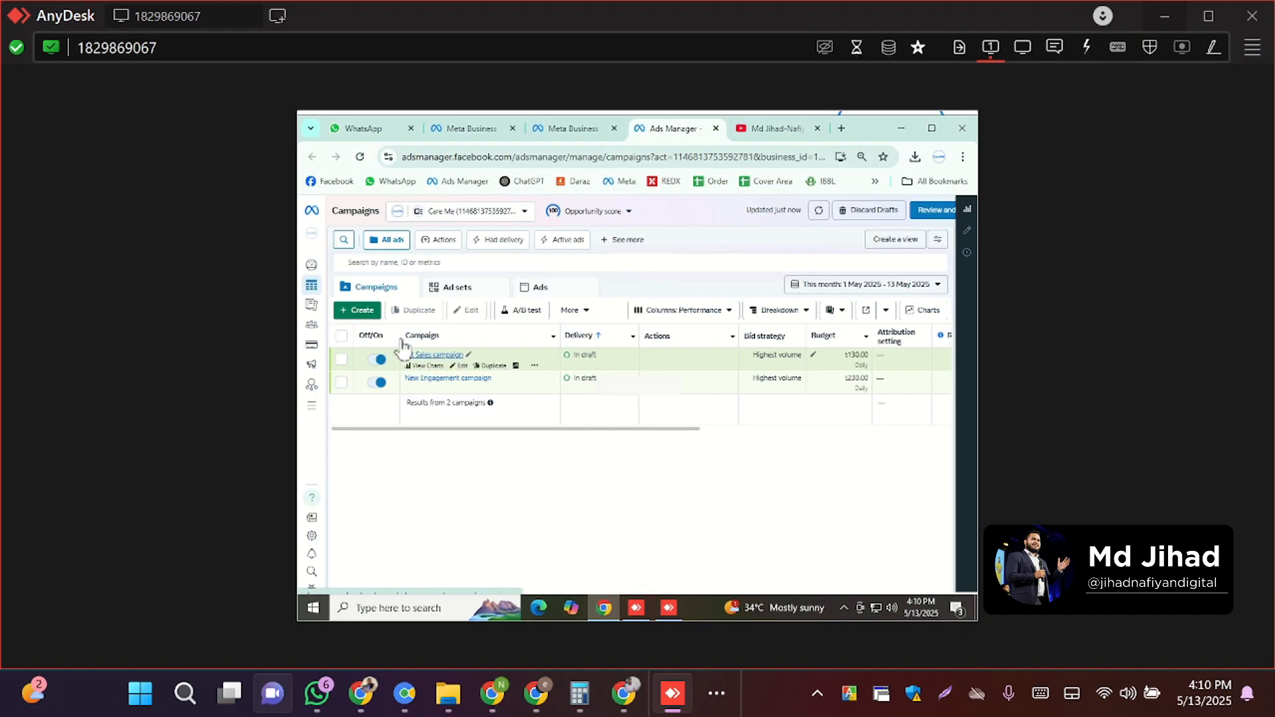
pyautogui.click(458, 366)
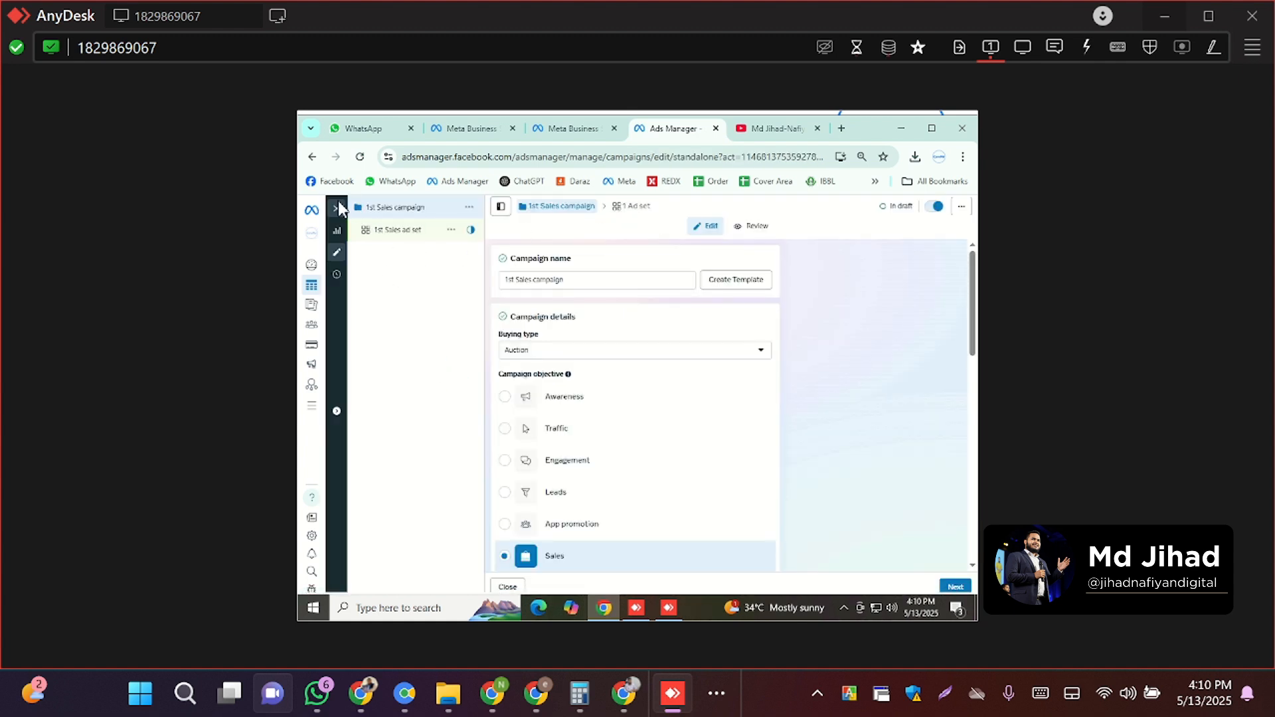
# - Create a new ad inside the 1st Sales ad set
pyautogui.click(433, 233)
pyautogui.click(451, 230)
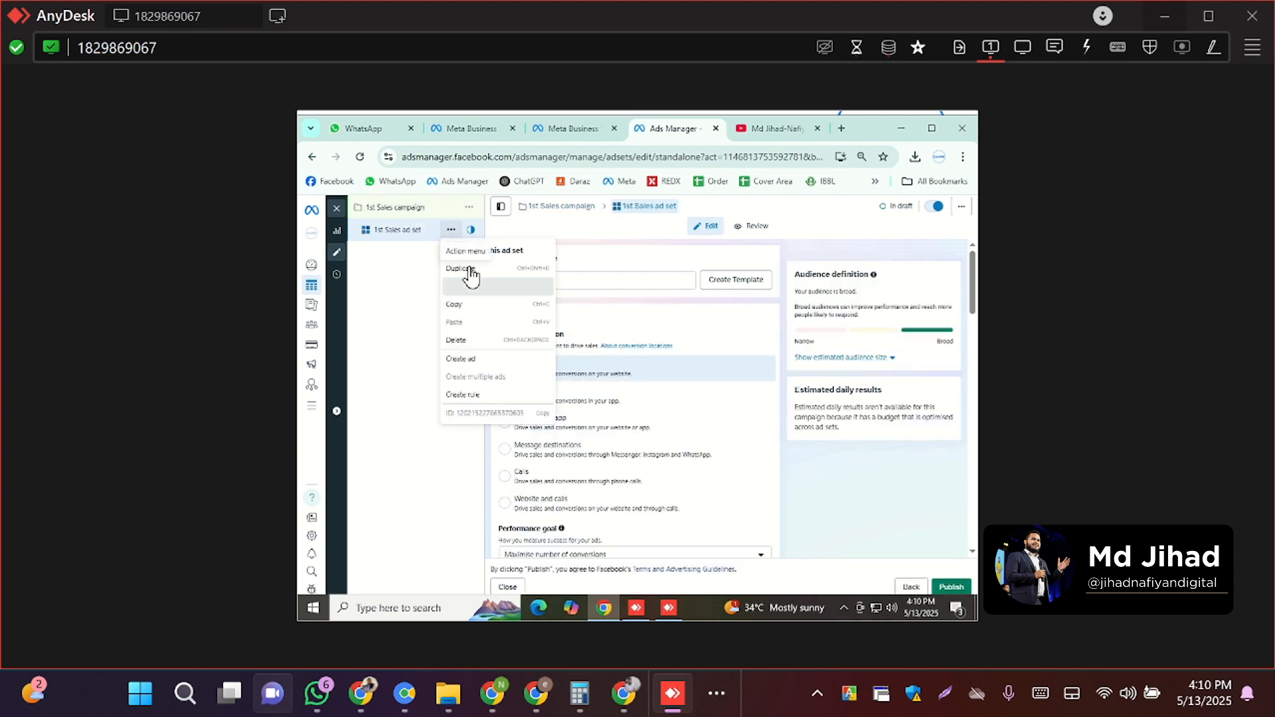
pyautogui.click(479, 364)
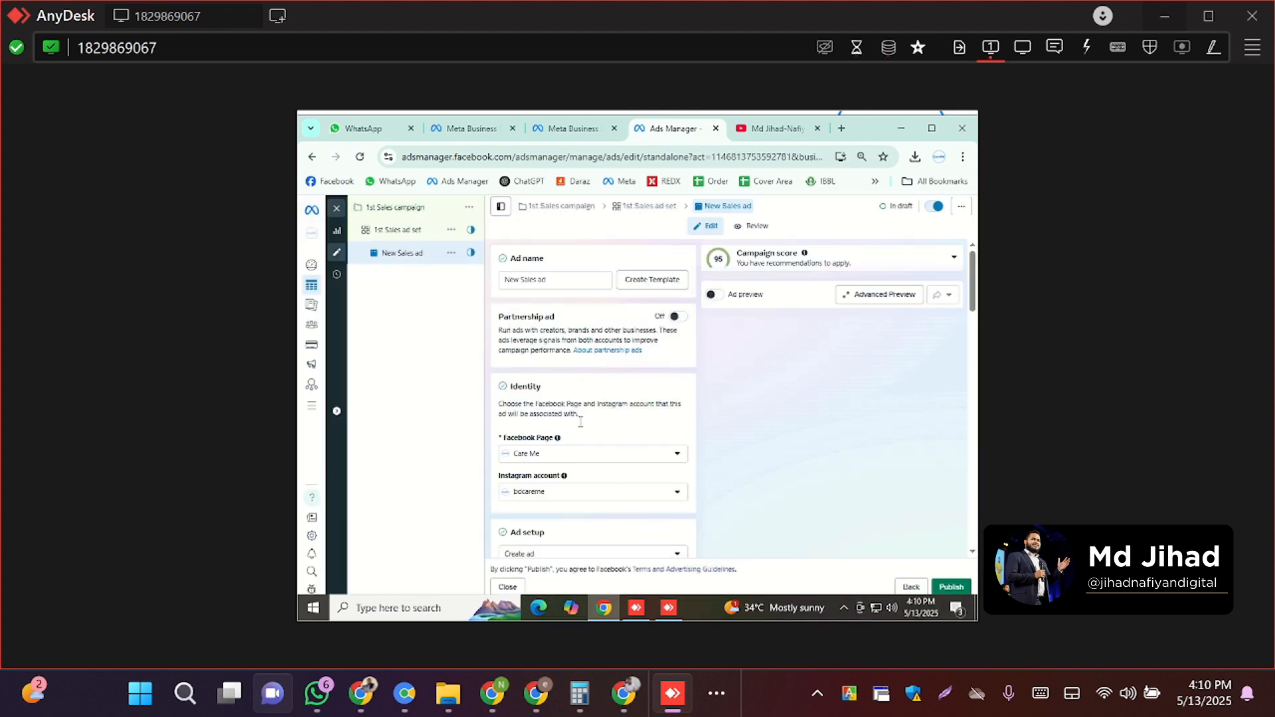
# - Enable Website events tracking with the Consumer Empire Pixel for the New Sales ad
pyautogui.scroll(-12, 580, 422)
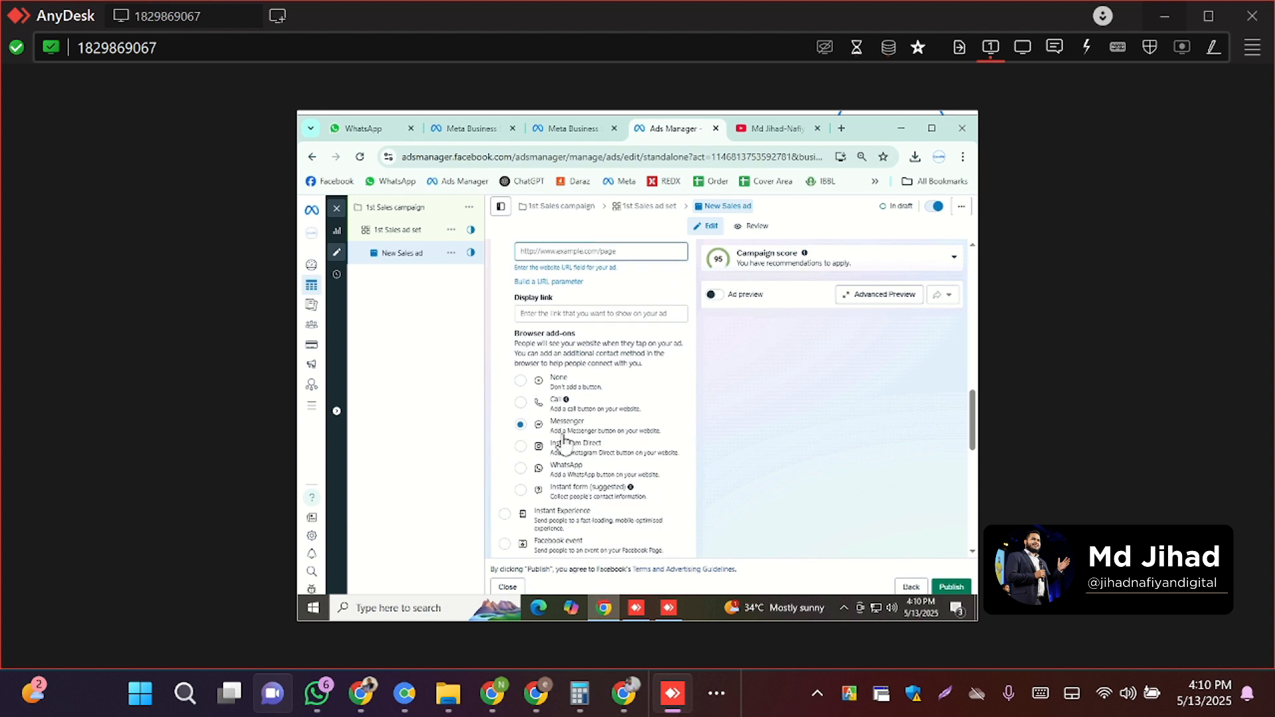
pyautogui.scroll(-10, 563, 441)
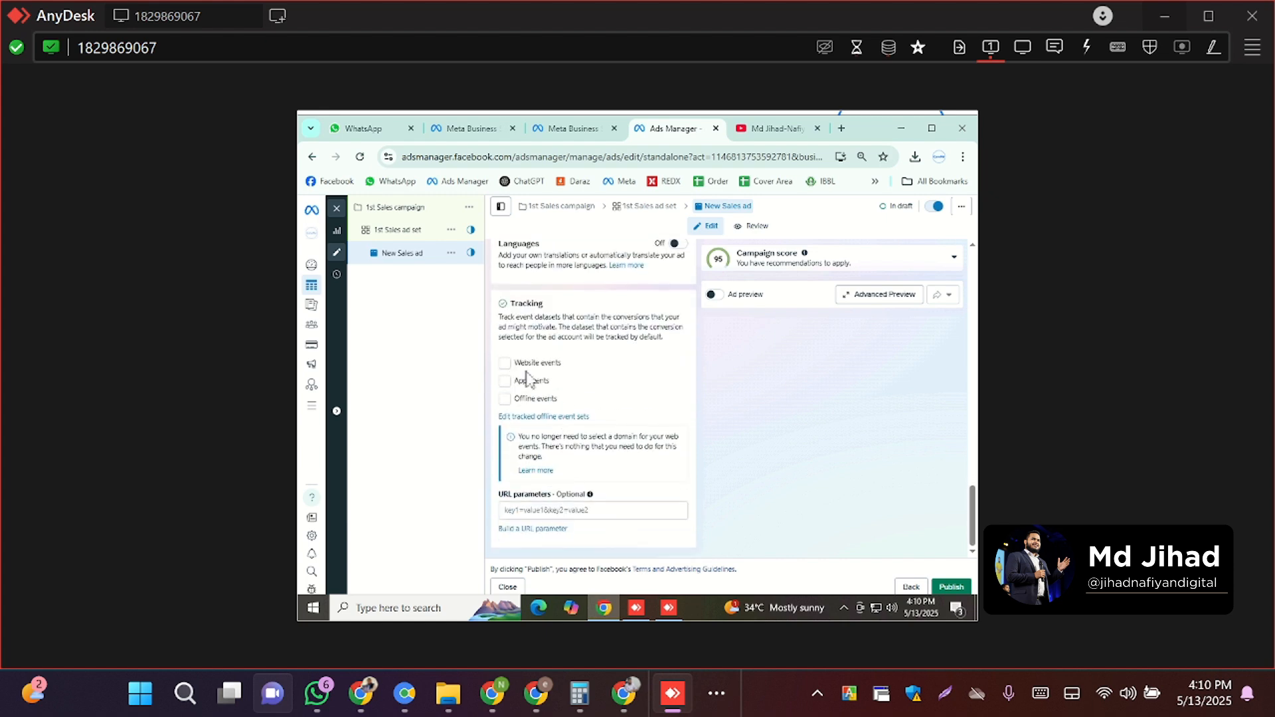
pyautogui.click(506, 363)
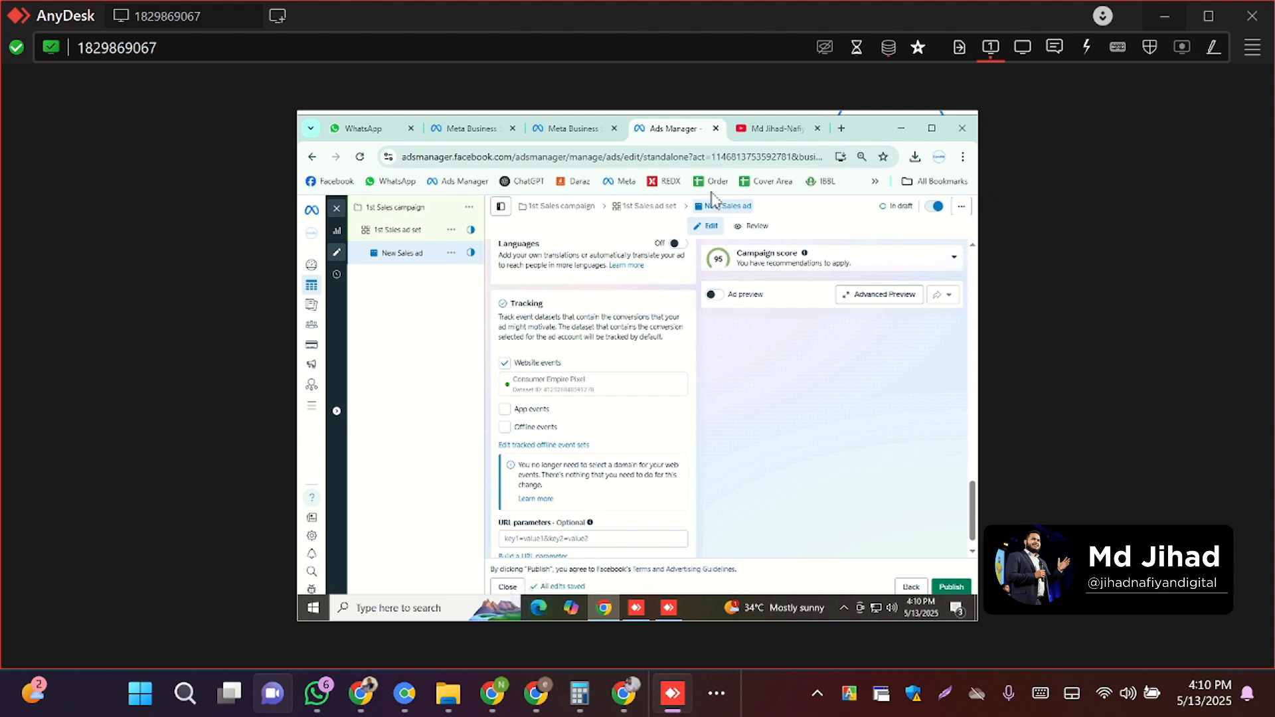
# - In the 1st Sales ad set, keep Consumer Empire Pixel as the dataset and choose Purchase as the conversion event
pyautogui.click(426, 234)
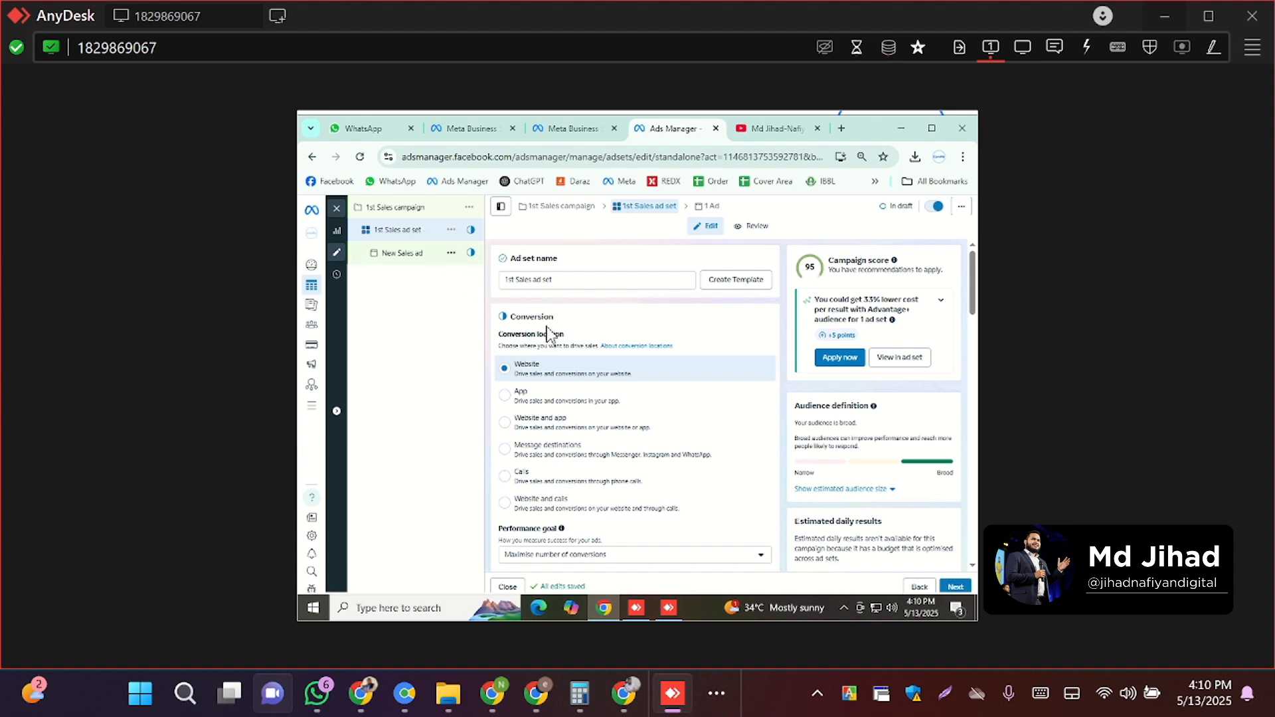
pyautogui.scroll(-1, 572, 344)
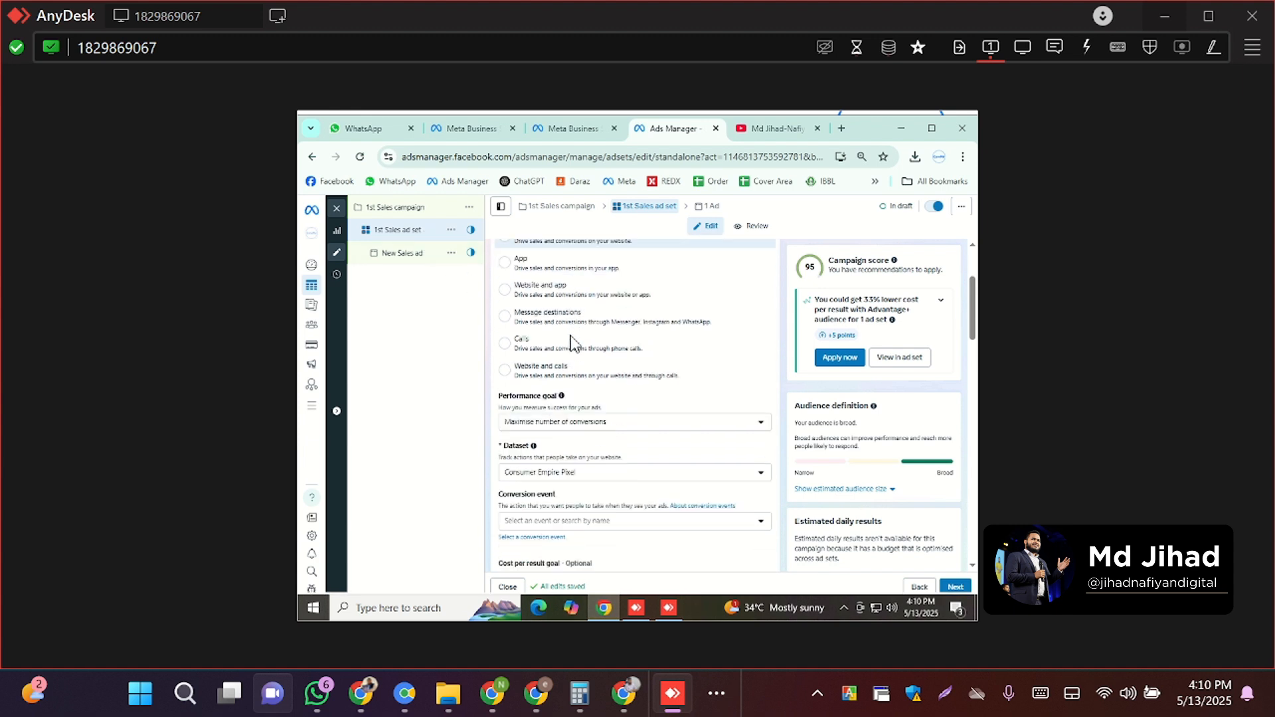
pyautogui.scroll(-2, 544, 408)
pyautogui.click(541, 406)
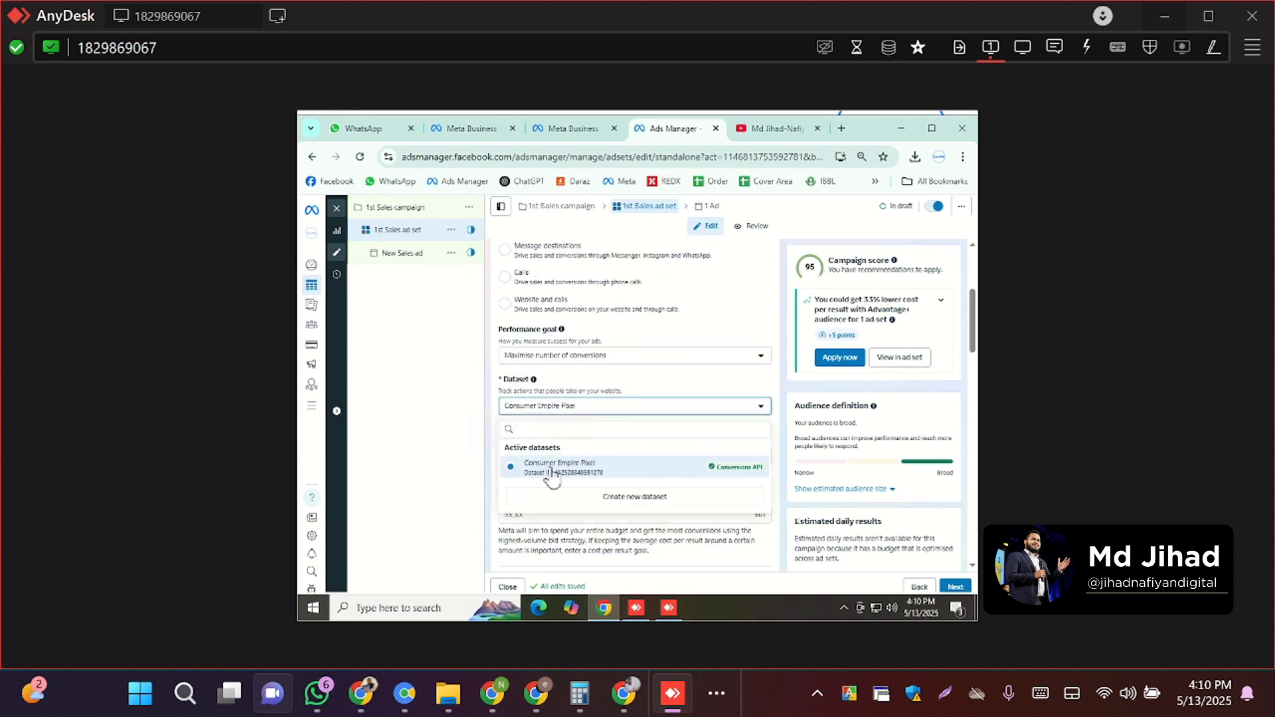
pyautogui.click(469, 459)
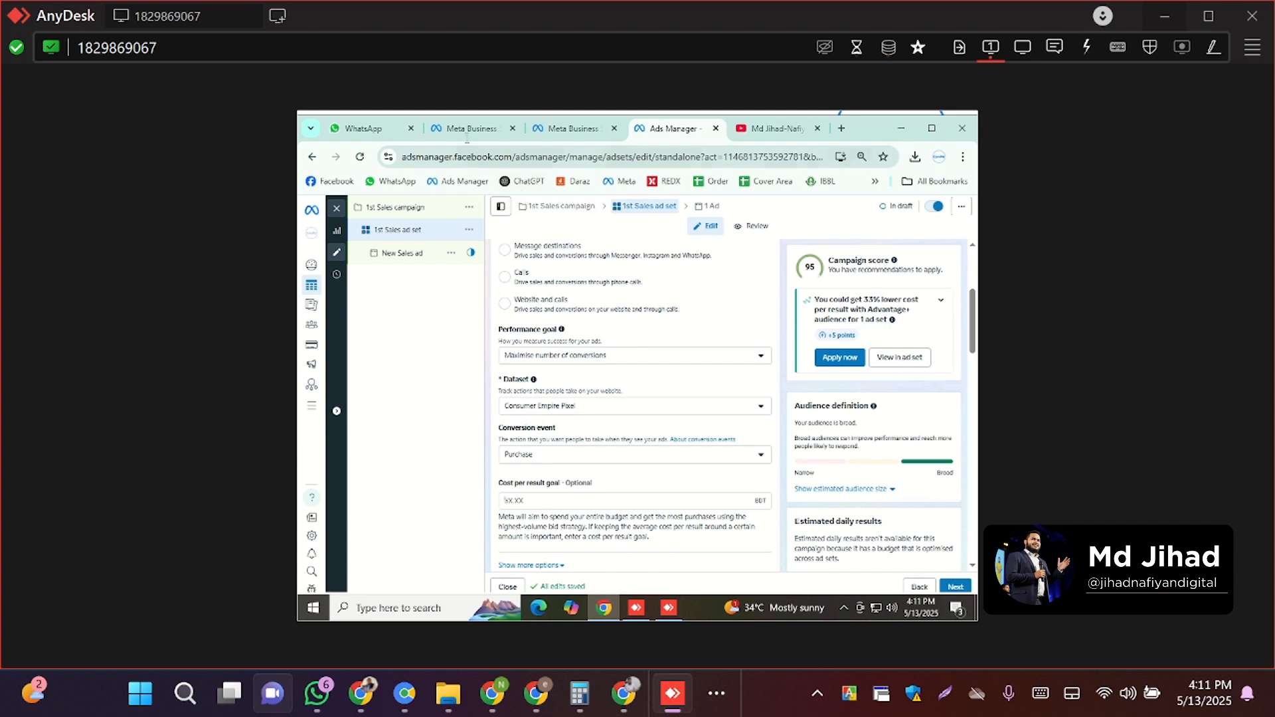
# - Switch to the Care Me portfolio settings in Meta Business and view the business portfolio info
pyautogui.click(465, 129)
pyautogui.scroll(3, 370, 328)
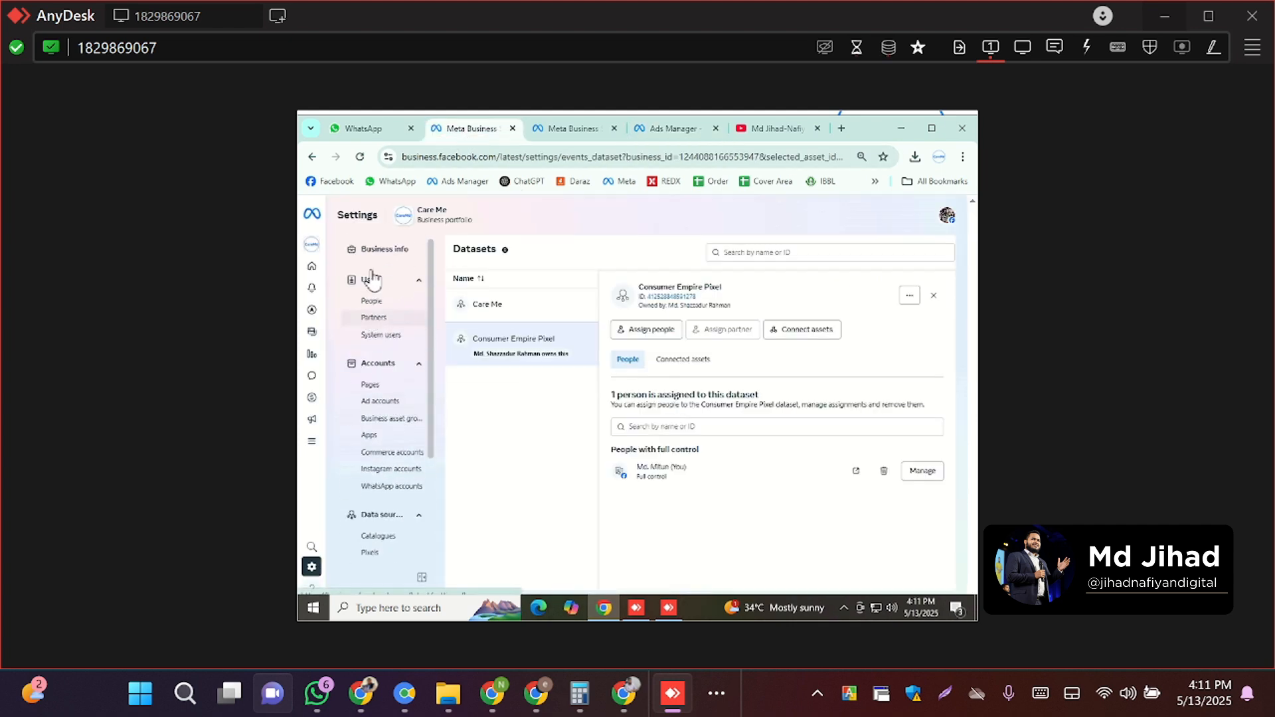
pyautogui.click(378, 251)
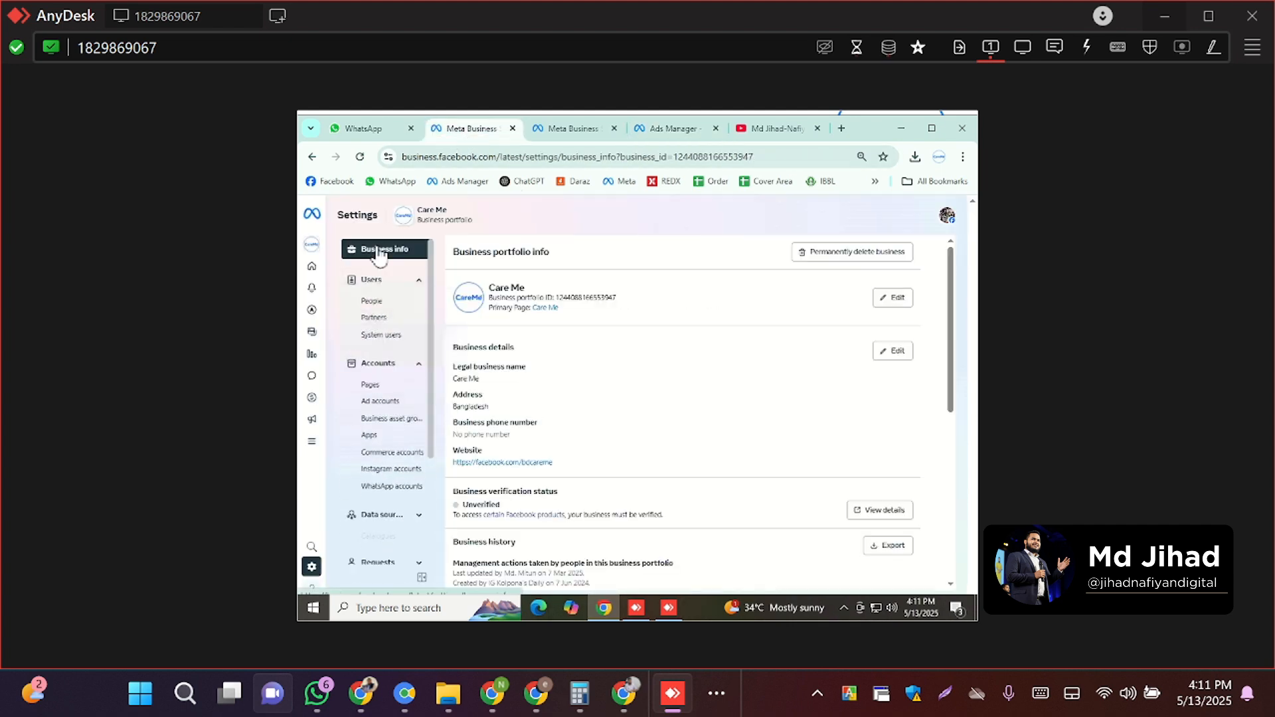
pyautogui.click(733, 158)
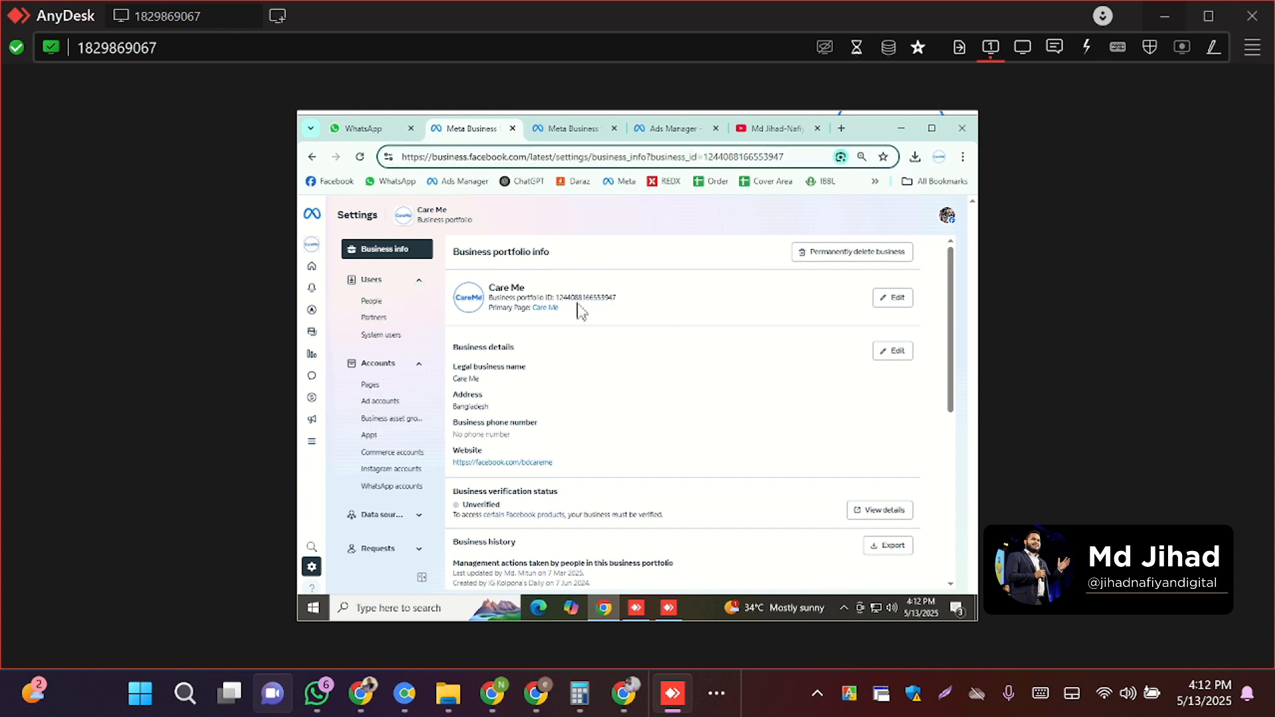
# - Review the Consumer Empire Pixel entry among the Care Me portfolio's datasets, including the people assigned to it
pyautogui.scroll(-3, 365, 498)
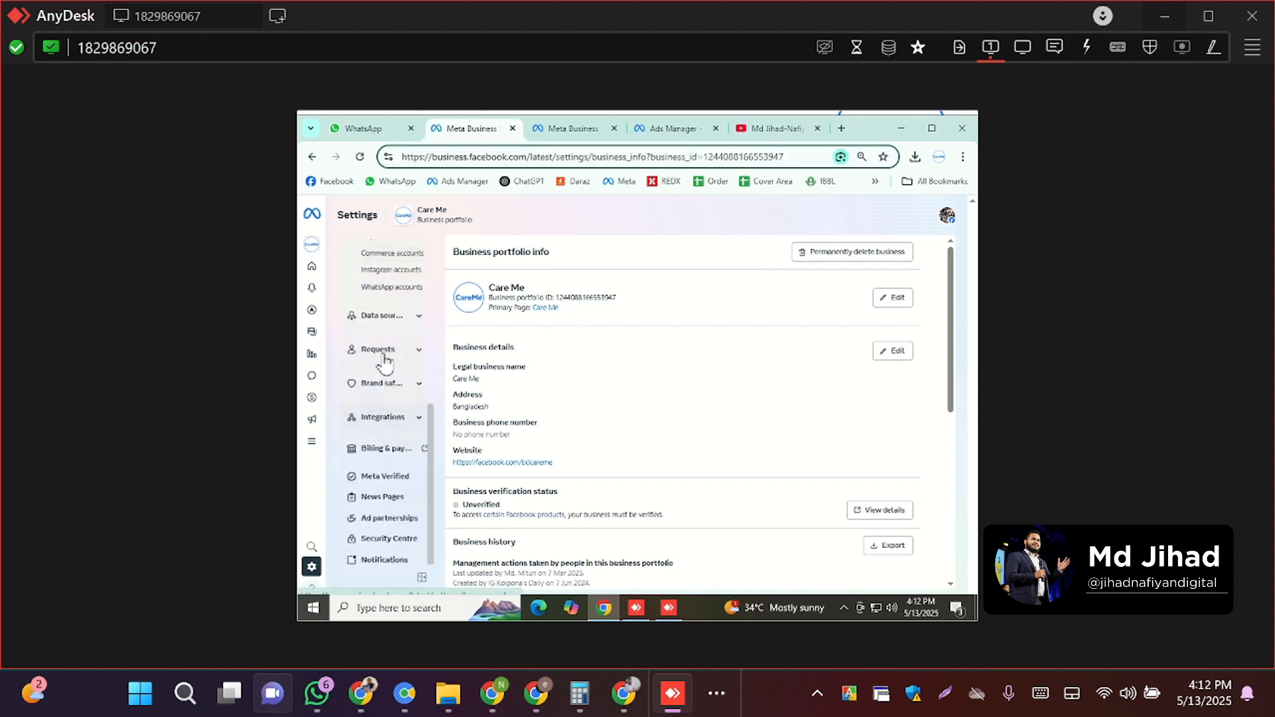
pyautogui.click(377, 319)
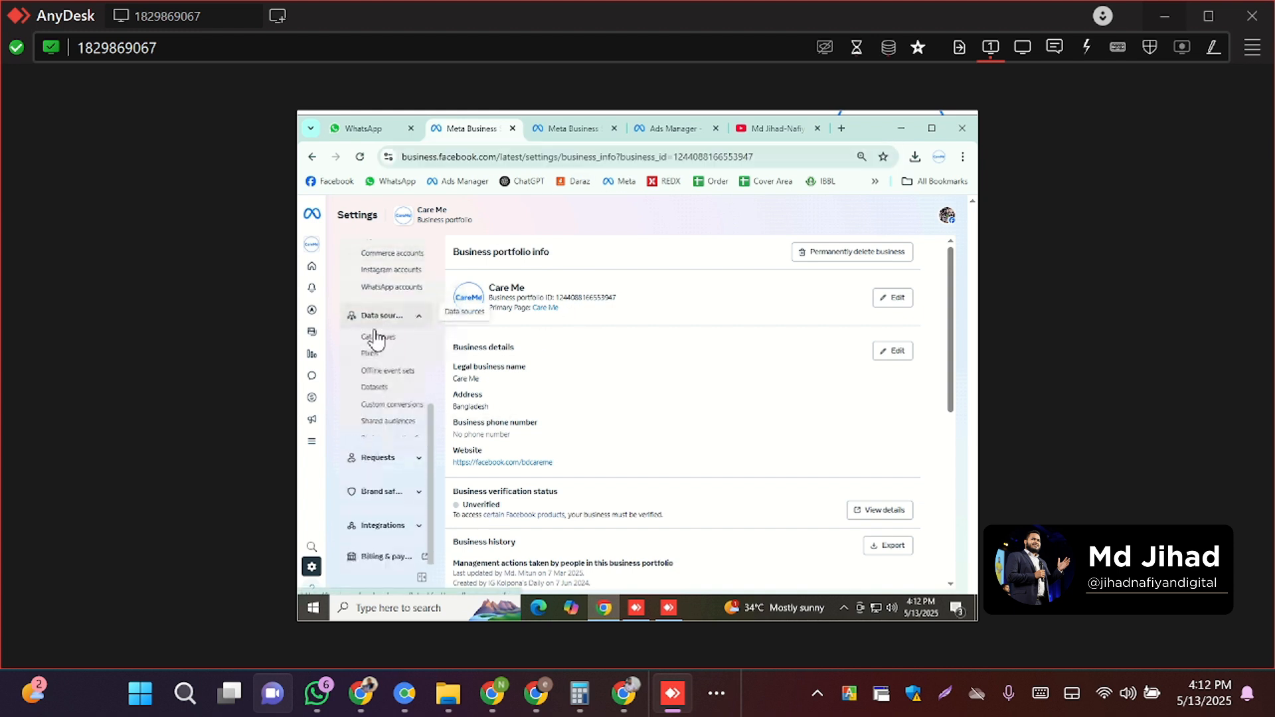
pyautogui.click(382, 387)
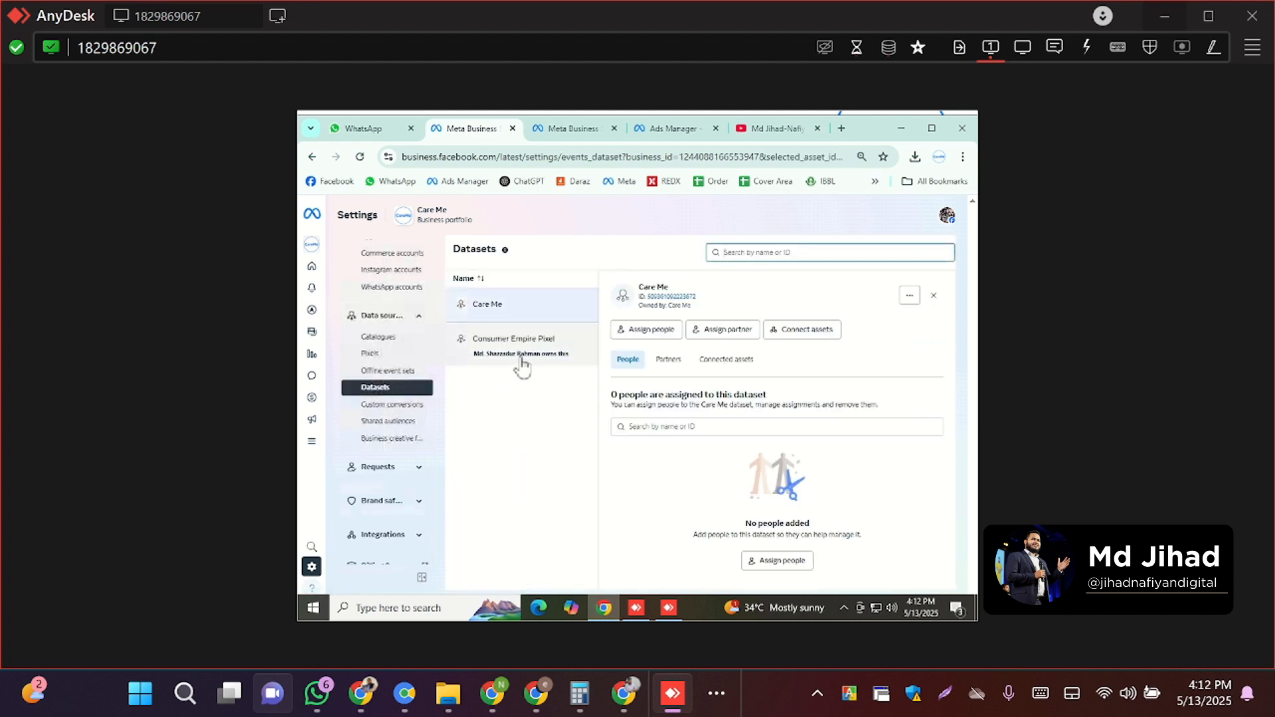
pyautogui.click(523, 359)
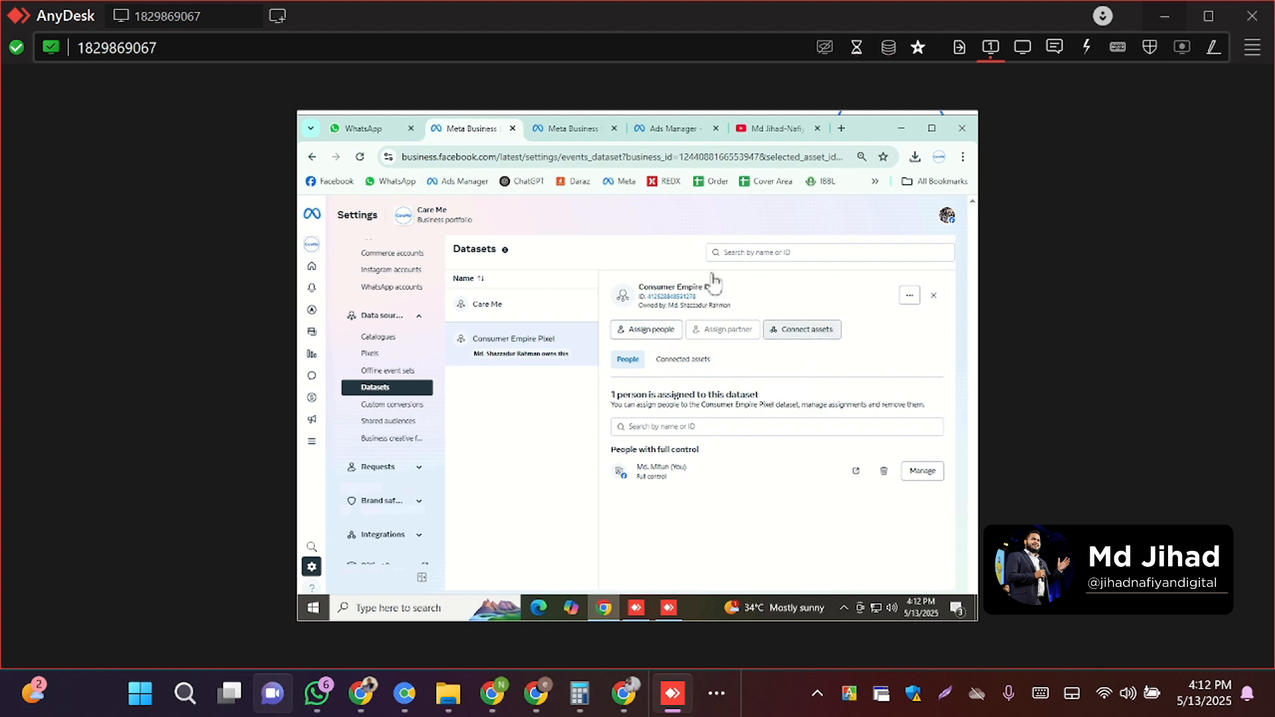
pyautogui.click(569, 133)
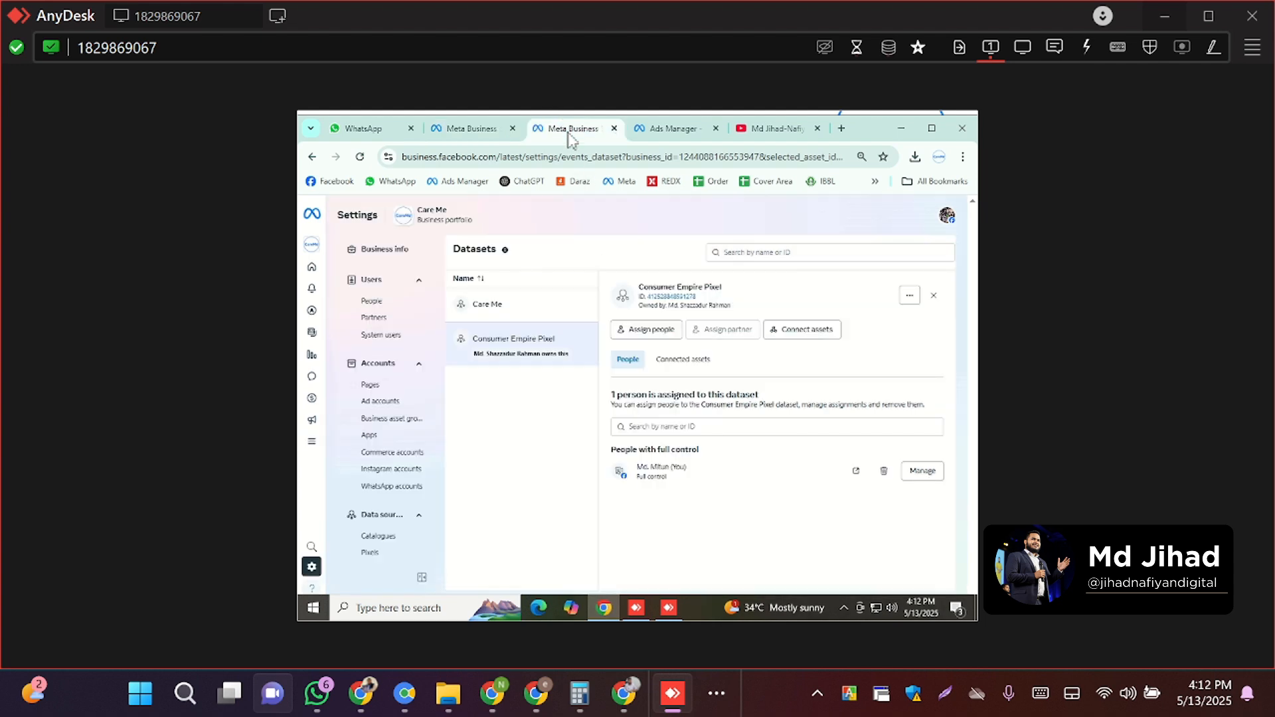
# - Switch back to Ads Manager and view the New Sales ad's setup
pyautogui.click(661, 133)
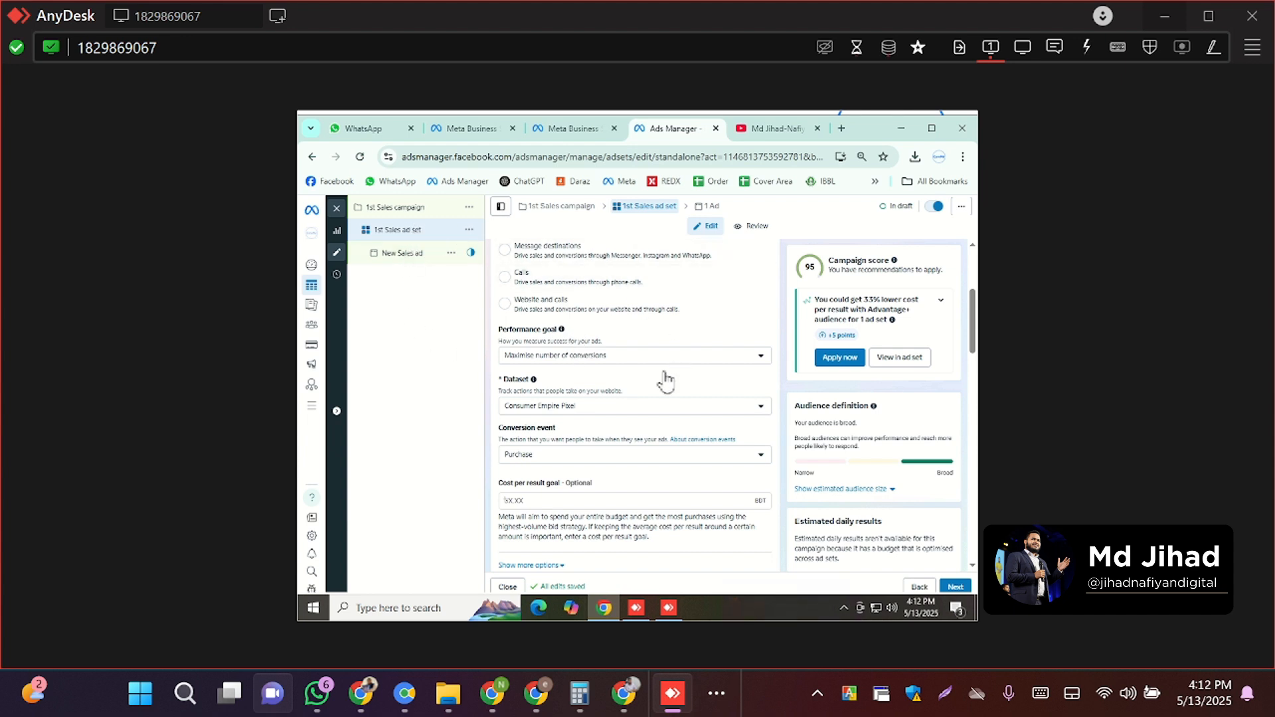
pyautogui.click(381, 259)
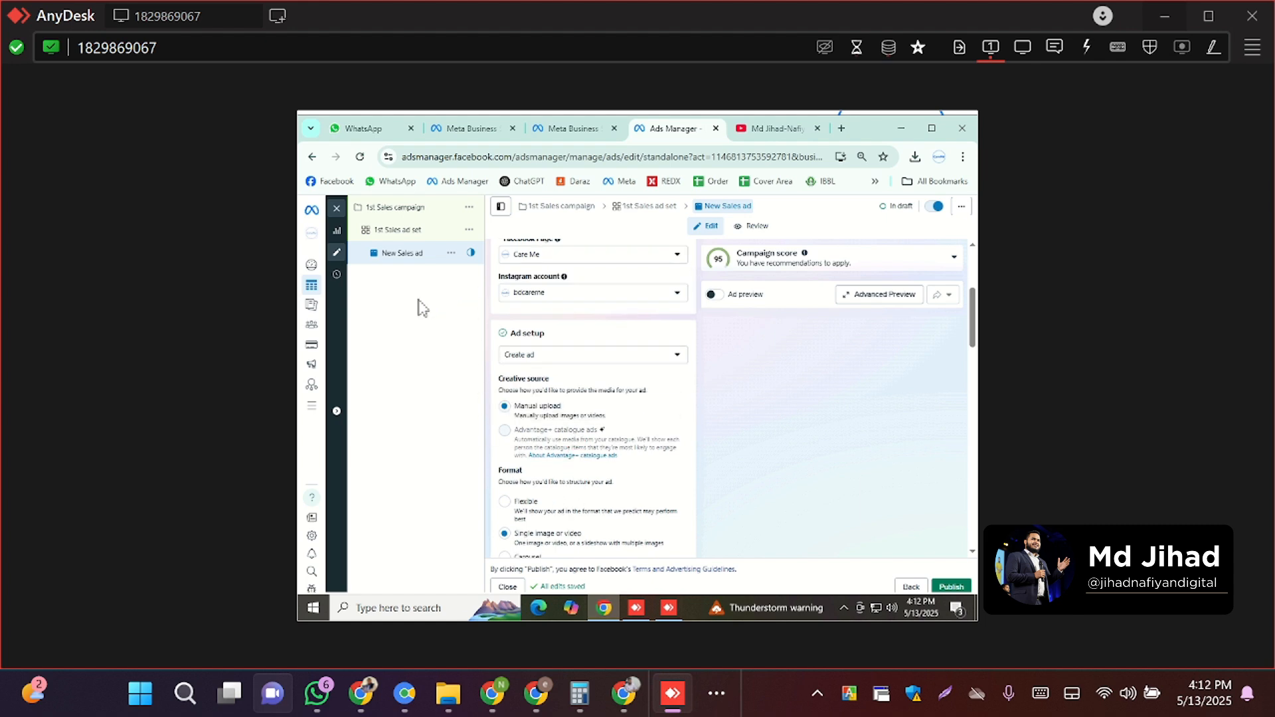
pyautogui.click(715, 694)
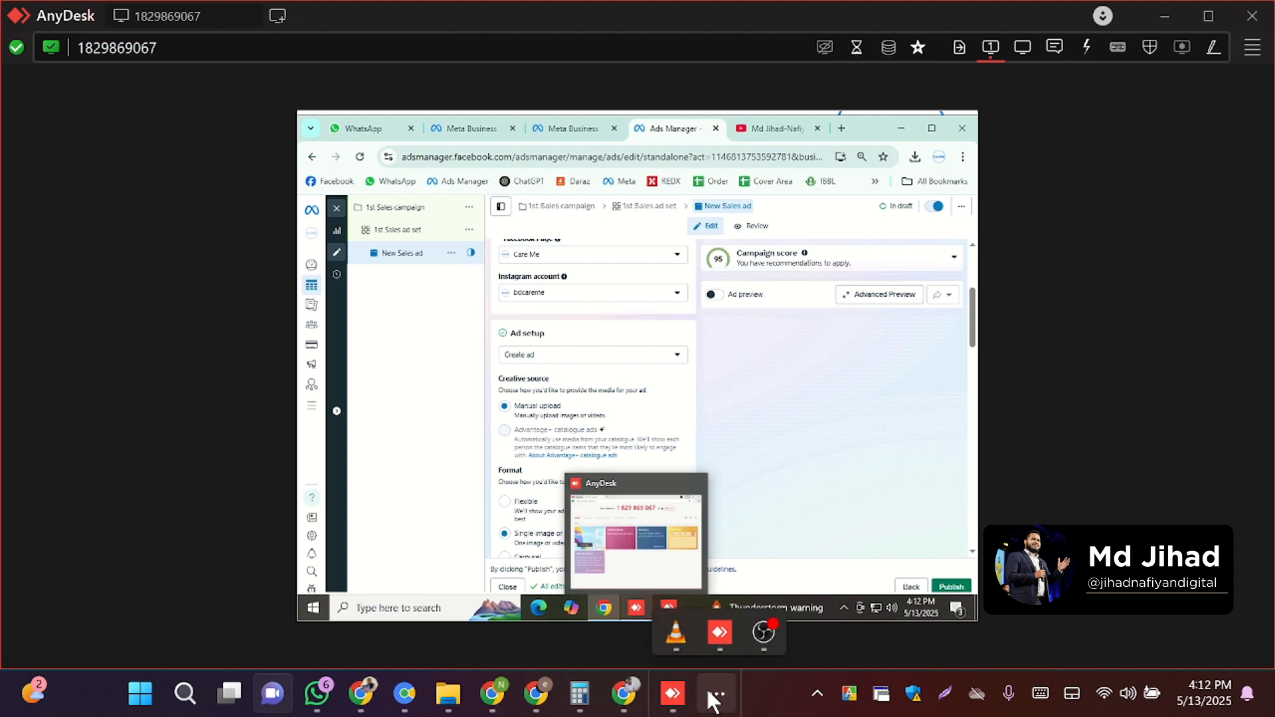
pyautogui.click(784, 623)
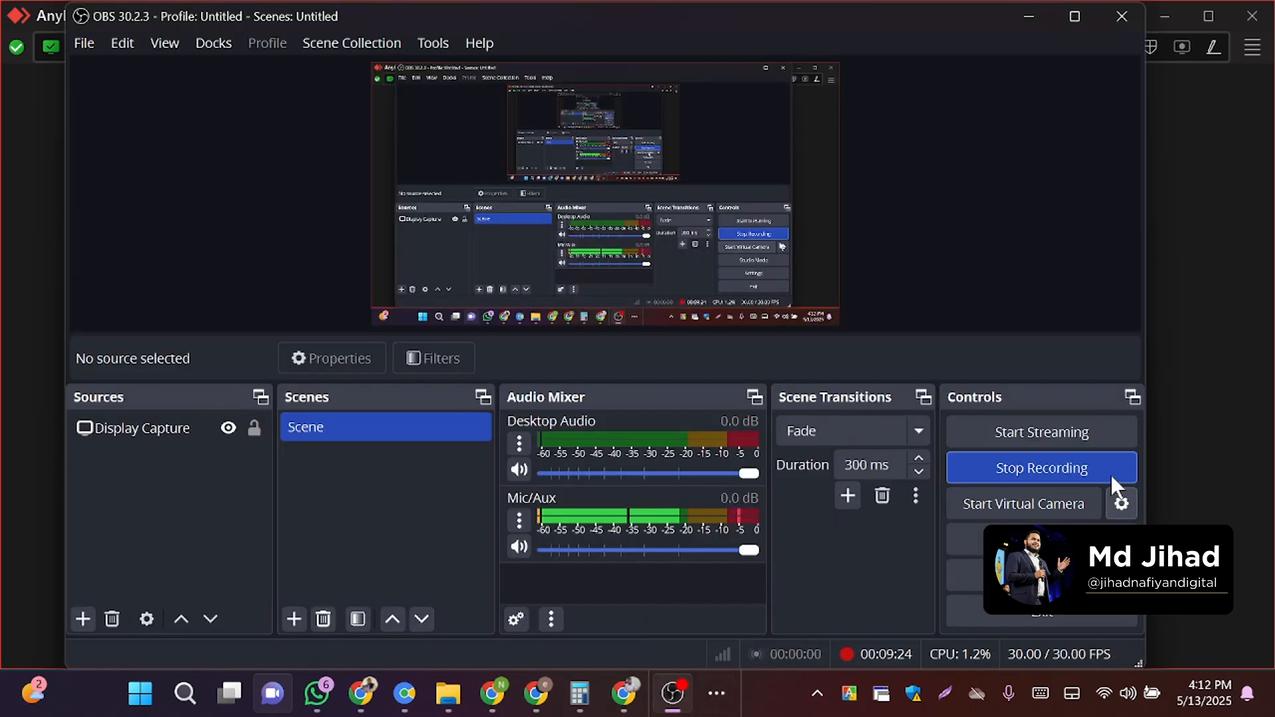
pyautogui.click(1058, 468)
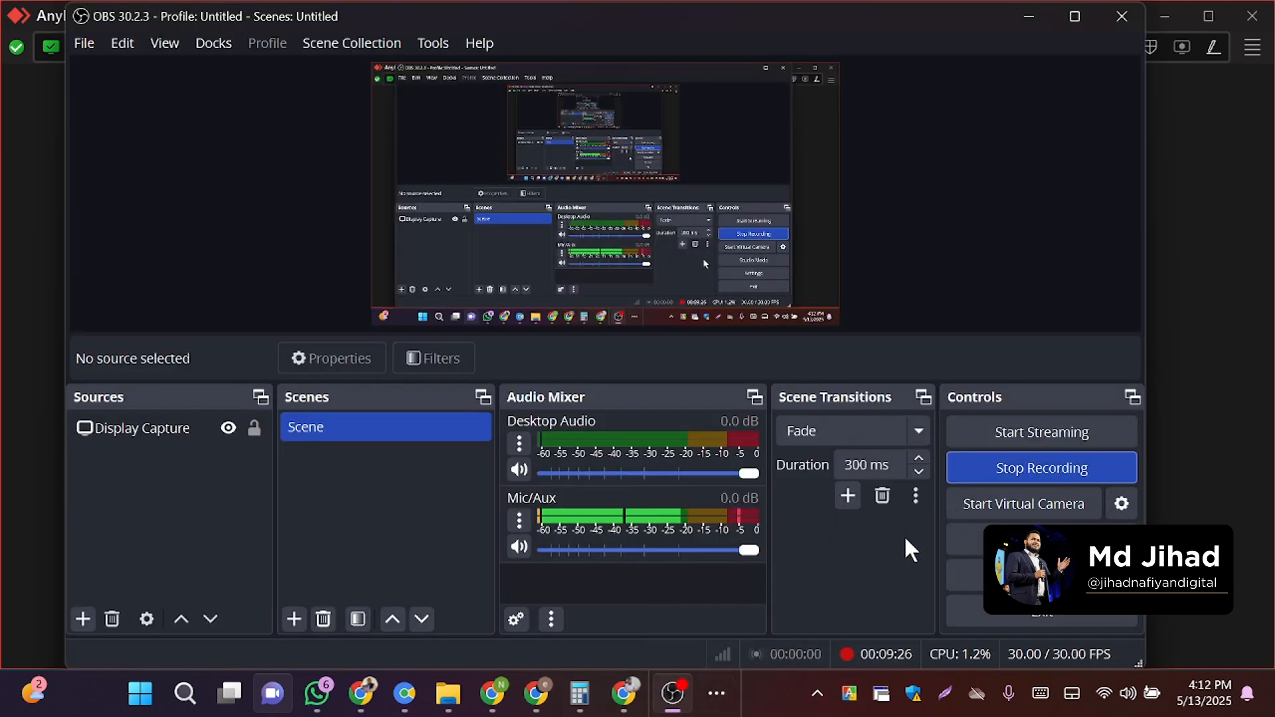
pyautogui.click(1047, 22)
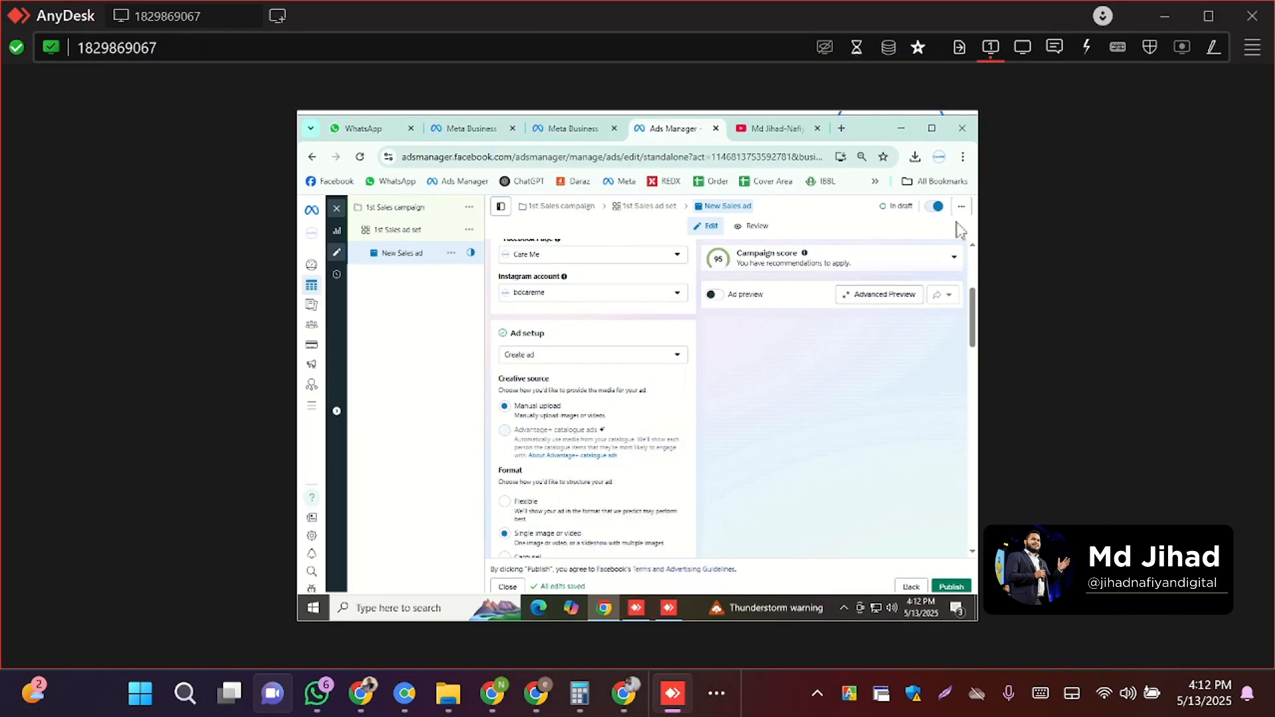
# - Close the New Sales ad's editor and return to the ads list with the ad kept as a draft
pyautogui.click(339, 209)
pyautogui.click(716, 694)
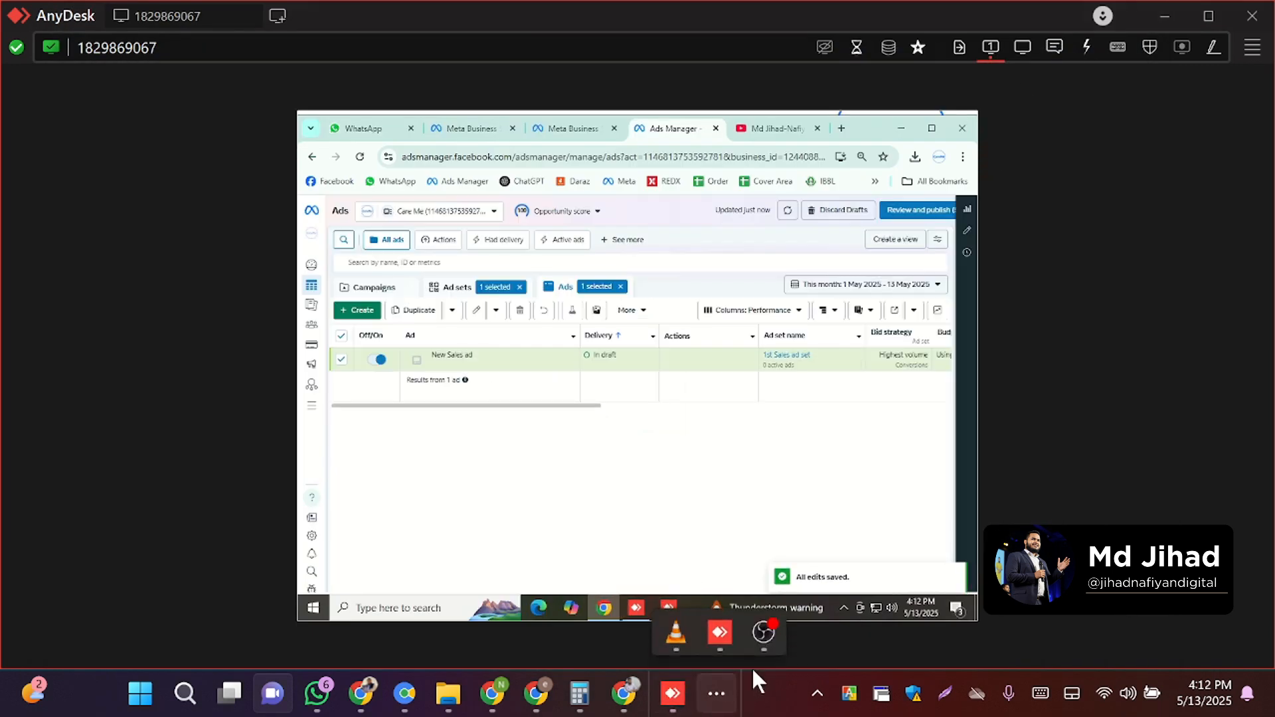